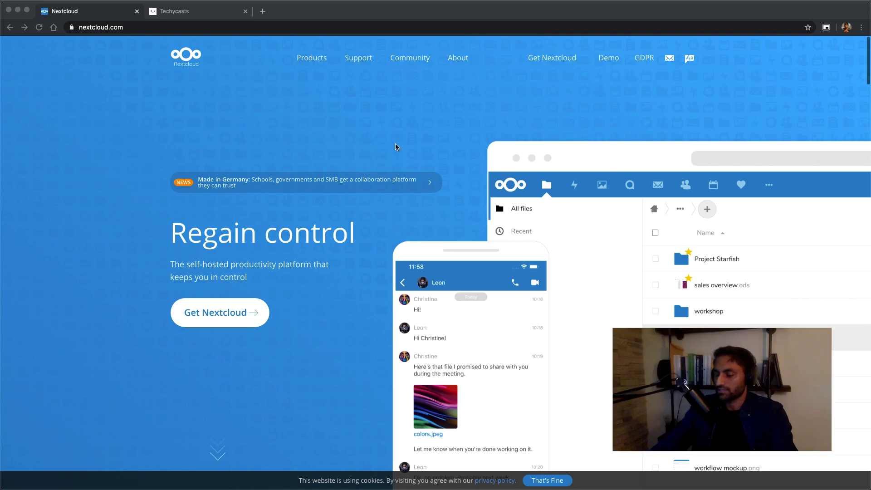
Switch to the techycasts cloud tab, reach Files and open the new-item list.
scroll(411, 143, down, 3)
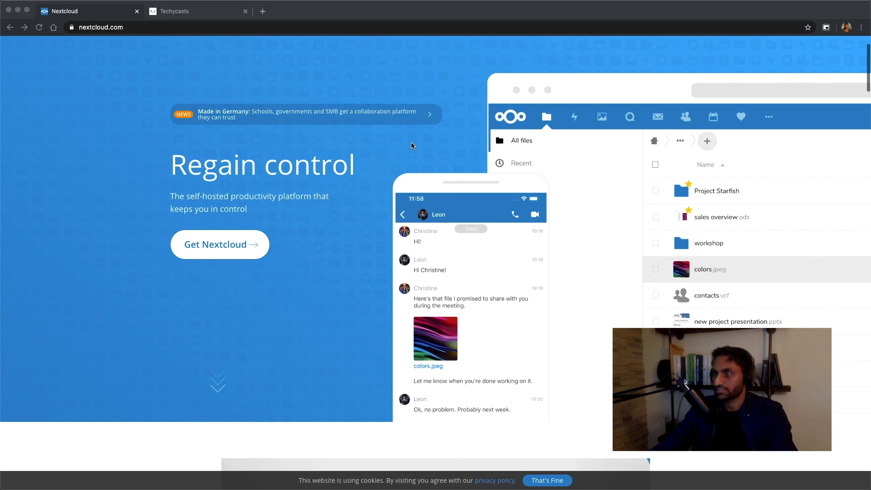
scroll(351, 140, up, 3)
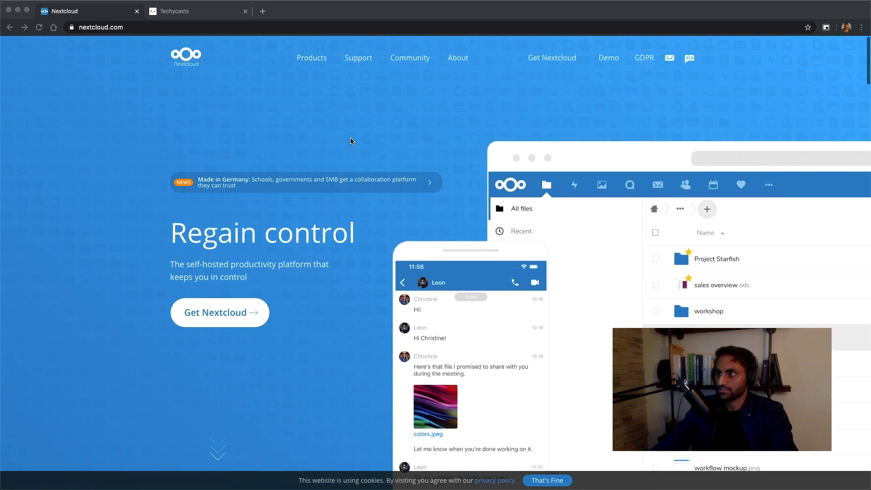
scroll(301, 112, down, 6)
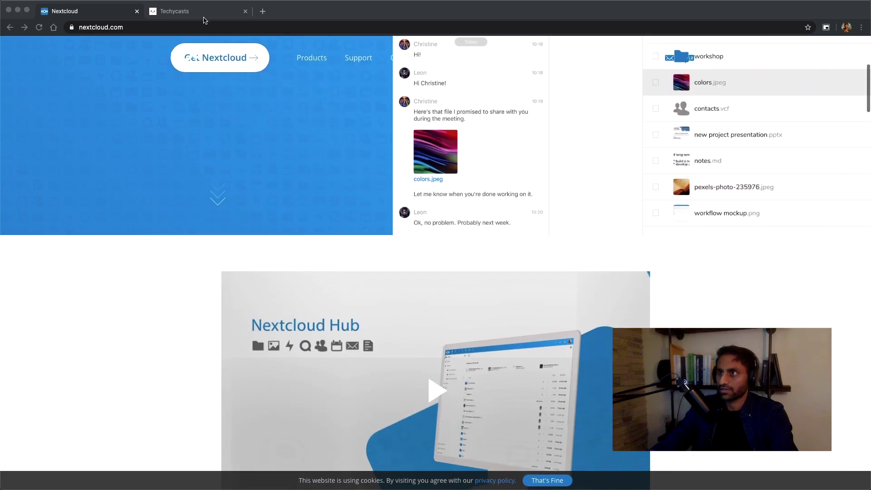
scroll(204, 36, up, 1)
click(189, 15)
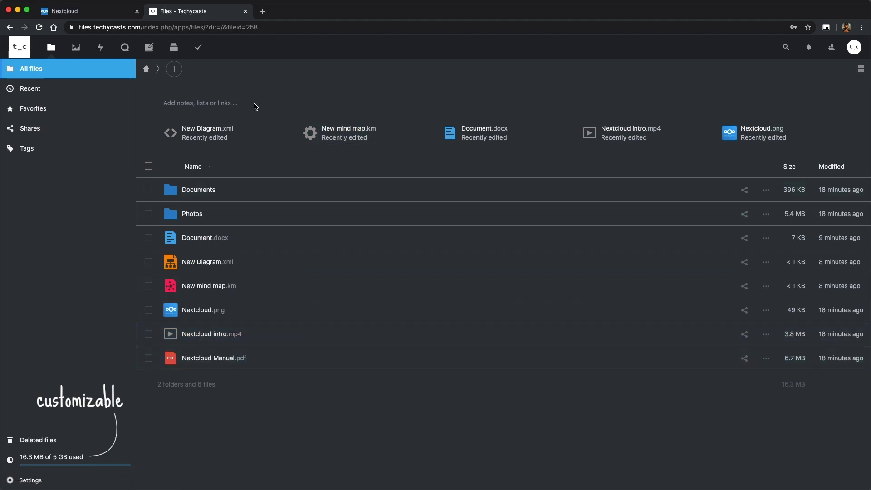
click(174, 71)
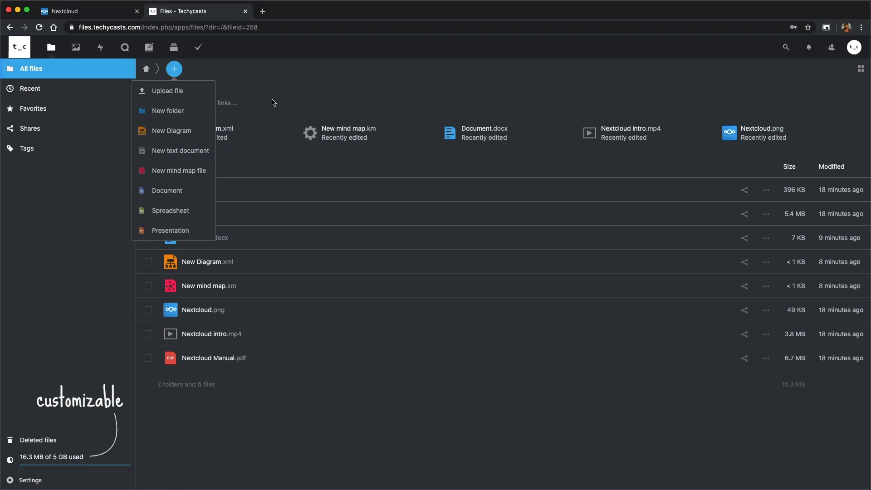
Open New Diagram.xml and create a diagram from the Flowchart template.
click(196, 136)
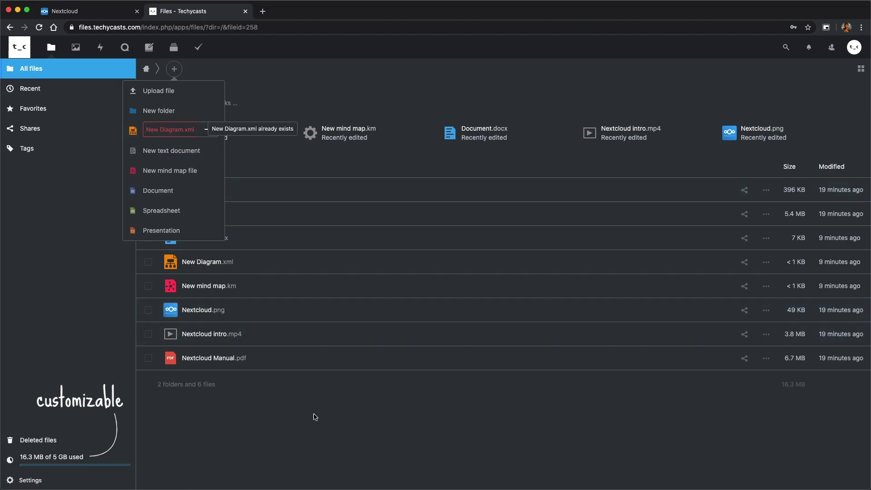
click(216, 266)
click(215, 266)
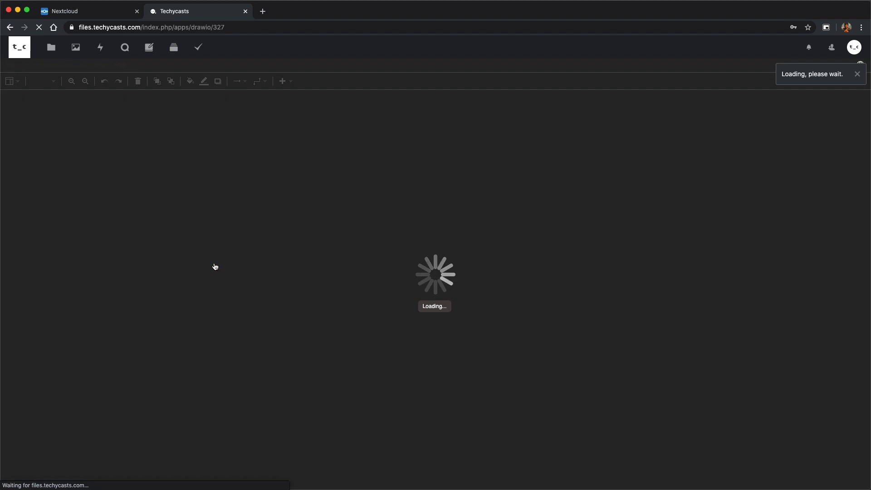
click(460, 194)
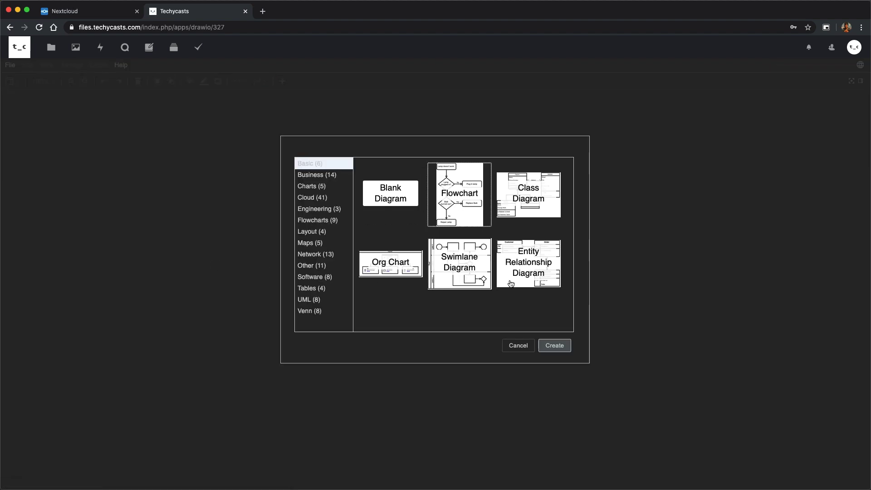
click(555, 345)
Relabel the Plug in lamp box to 'dfsgf', then exit the editor discarding changes.
click(343, 181)
click(403, 184)
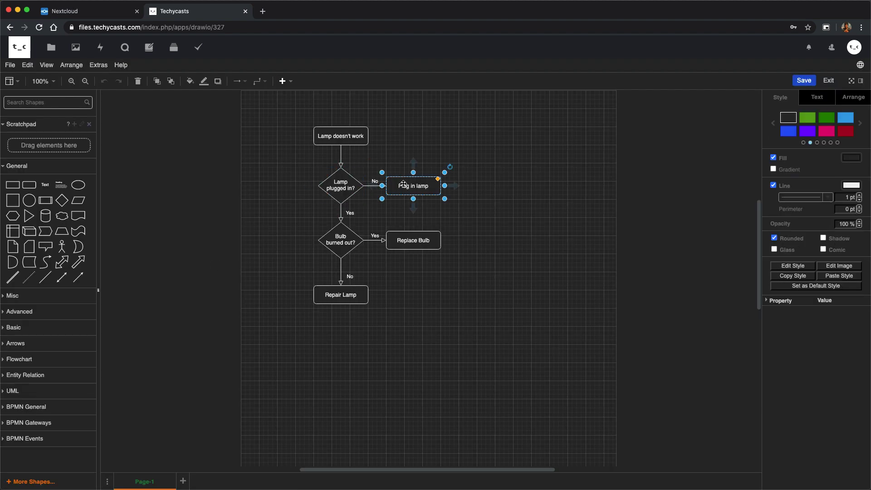
double_click(407, 184)
text(dfsgf)
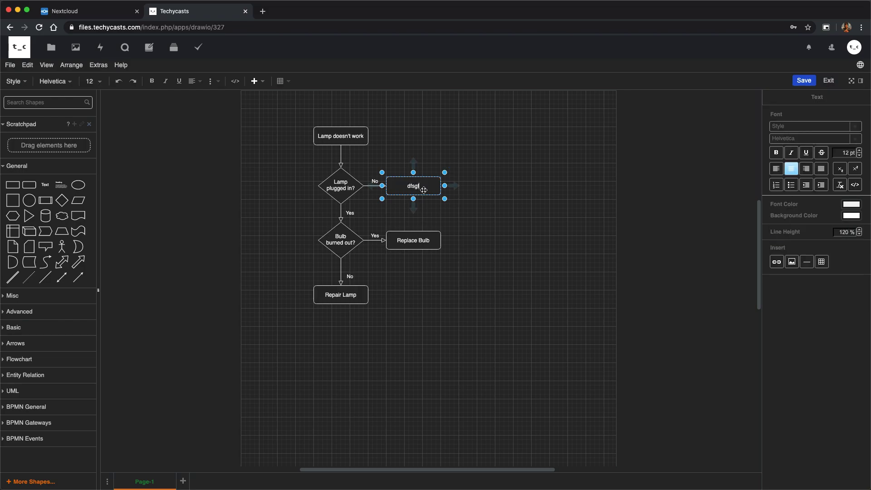
key(Return)
key(BackSpace)
click(830, 81)
click(439, 231)
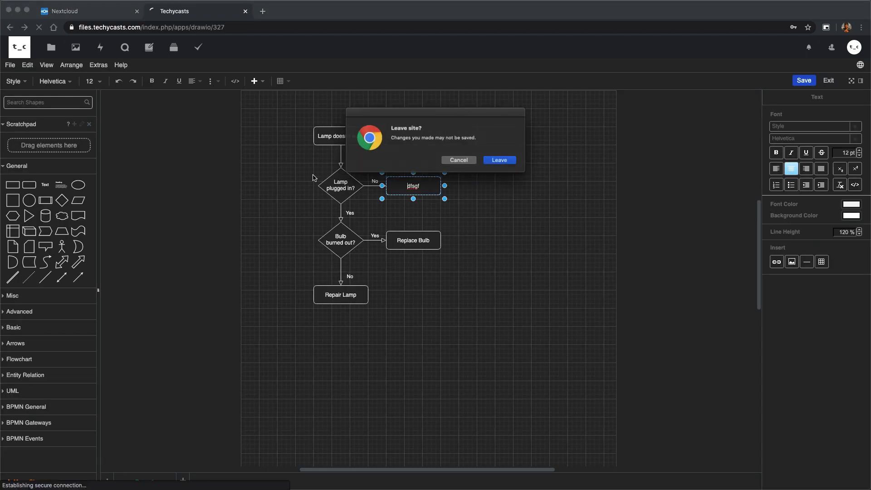
Leave the editor, view Birdie.jpg and its 580 KB details in Photos, then close the viewer.
click(486, 161)
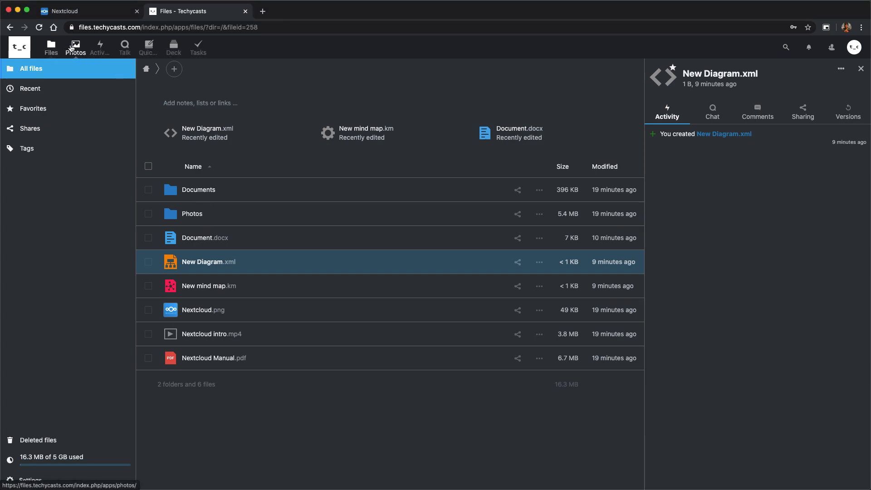
click(76, 48)
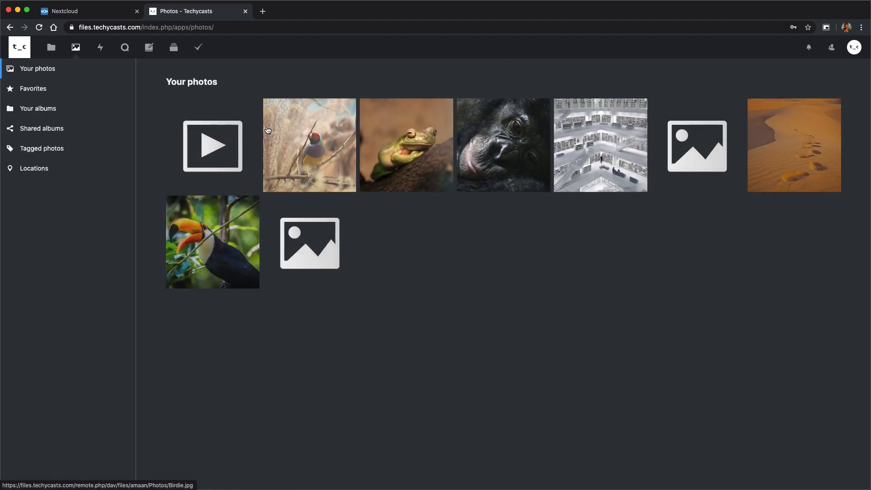
click(301, 132)
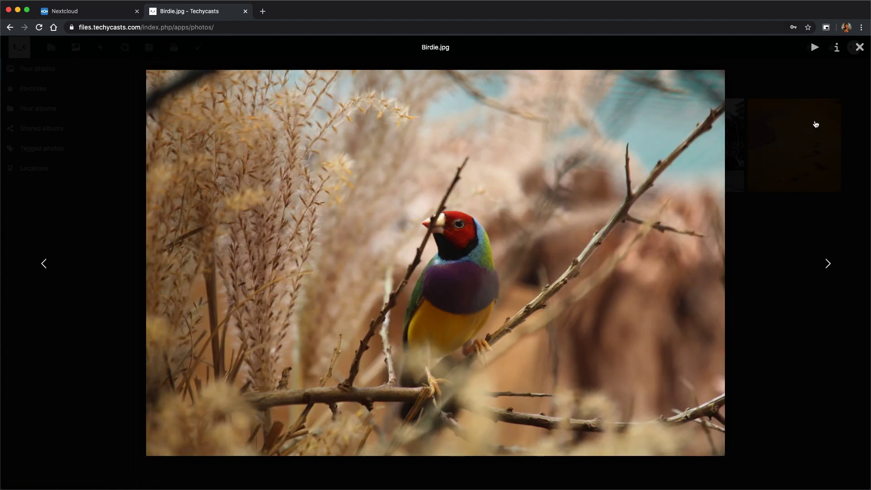
click(836, 46)
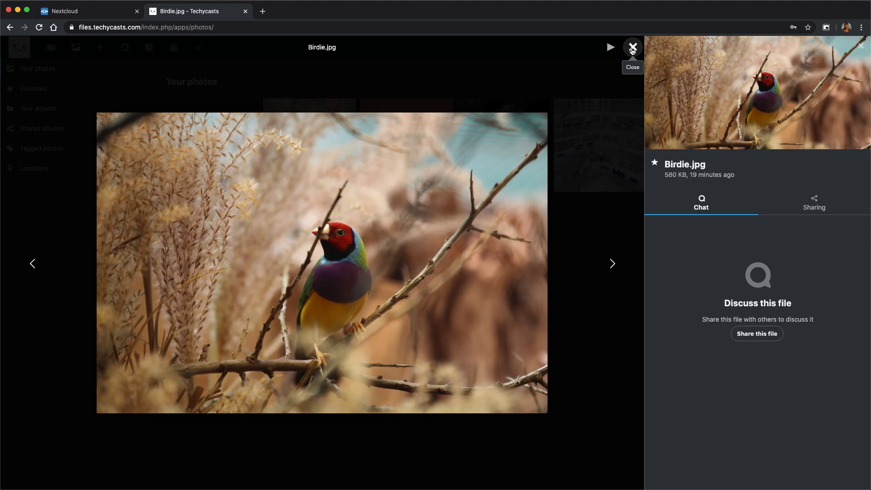
click(633, 48)
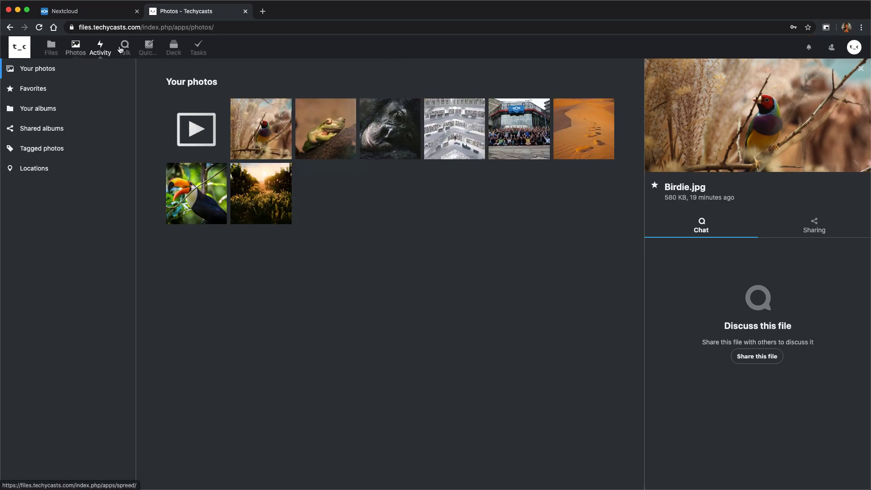
Review the Techycasts conversation's history and participants in Talk.
click(126, 48)
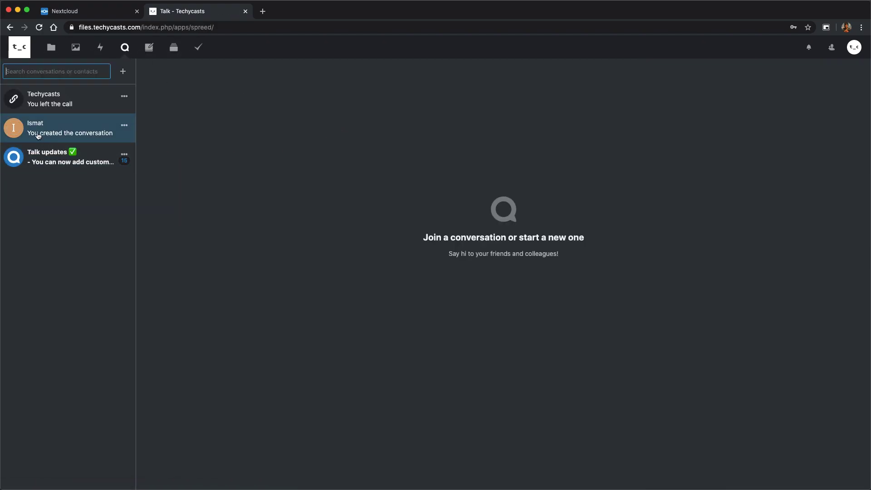
click(54, 105)
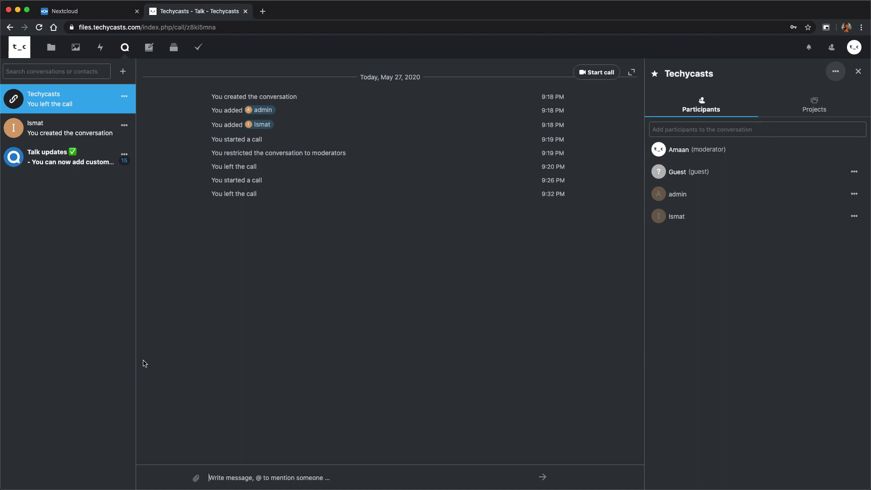
click(172, 49)
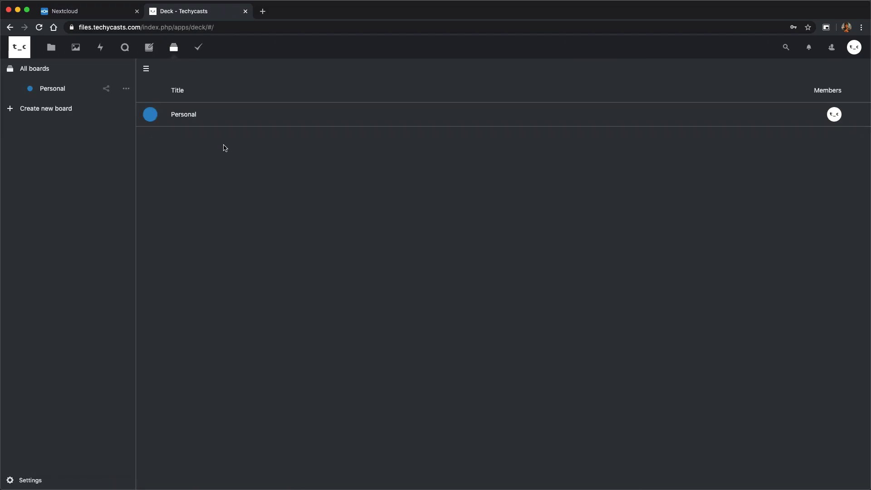
Drag the Make videos! card on the Personal board from To do into Doing.
click(193, 117)
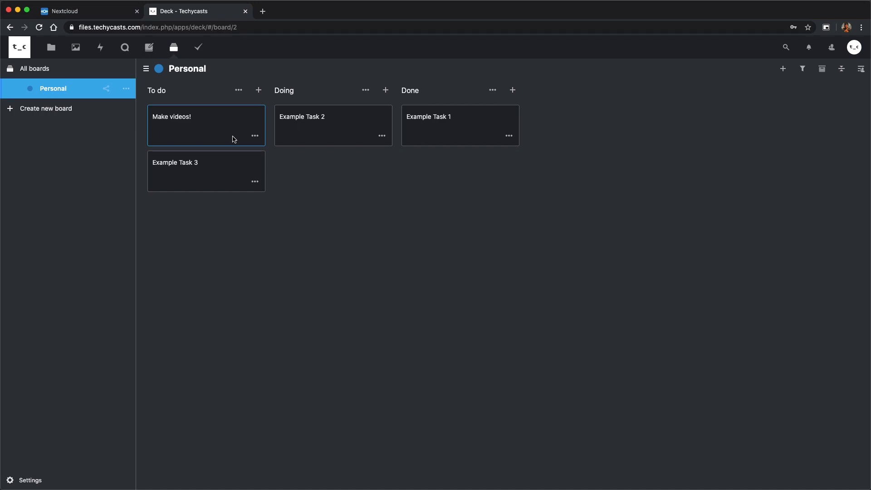
click(206, 126)
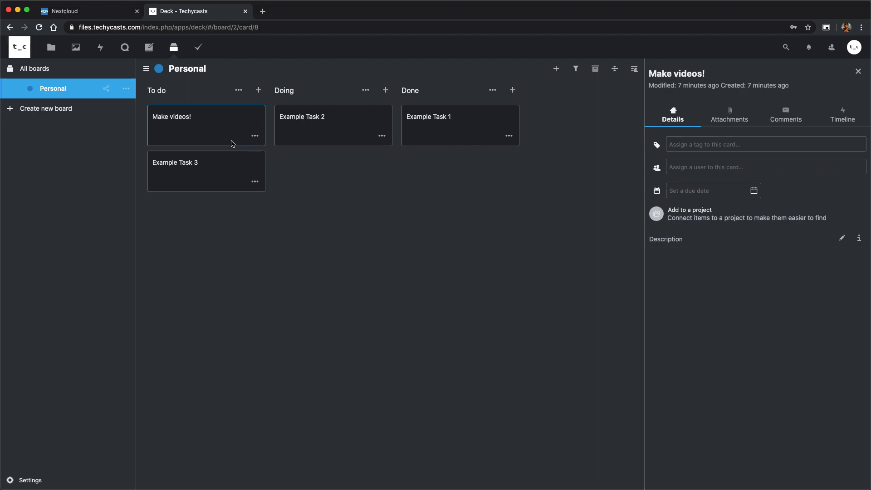
drag(222, 117, 317, 119)
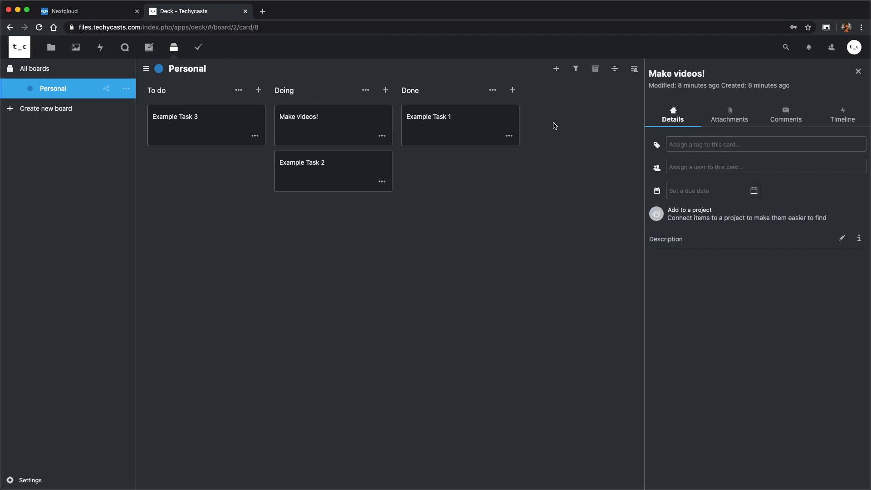
click(199, 47)
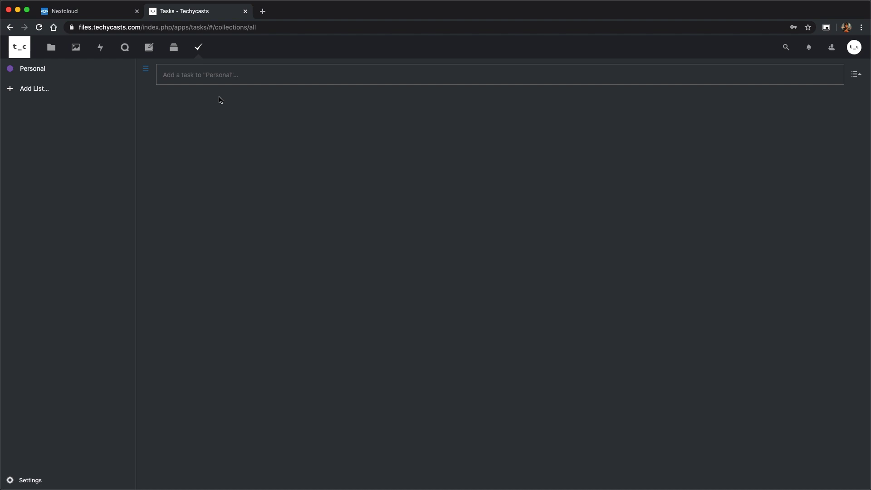
Add the task 'Do something' to the Personal list and close its details panel.
click(205, 75)
text(Do something)
key(Return)
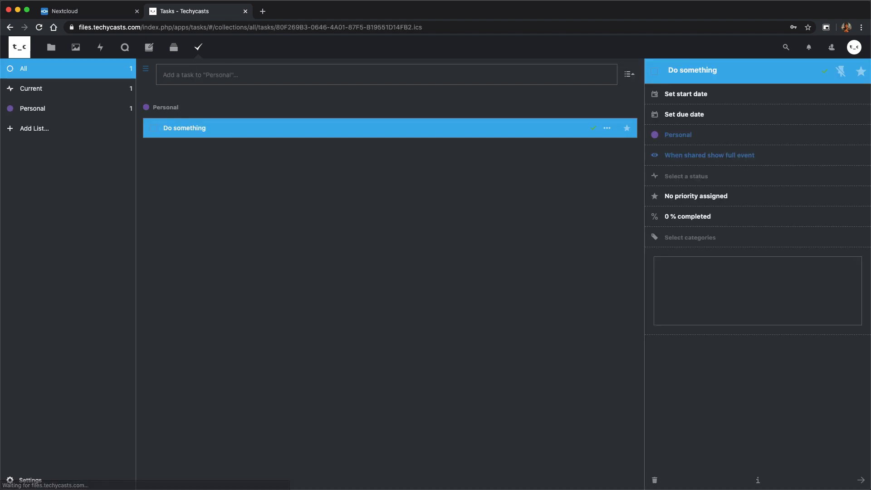
click(396, 190)
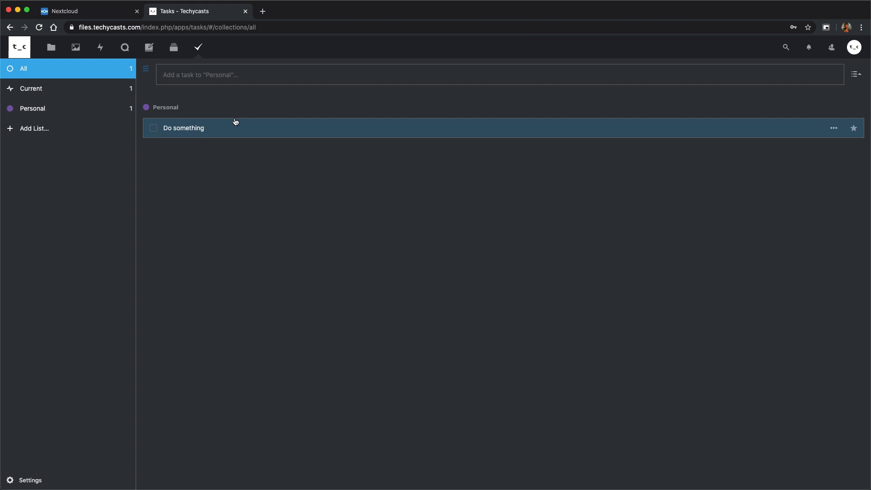
click(50, 47)
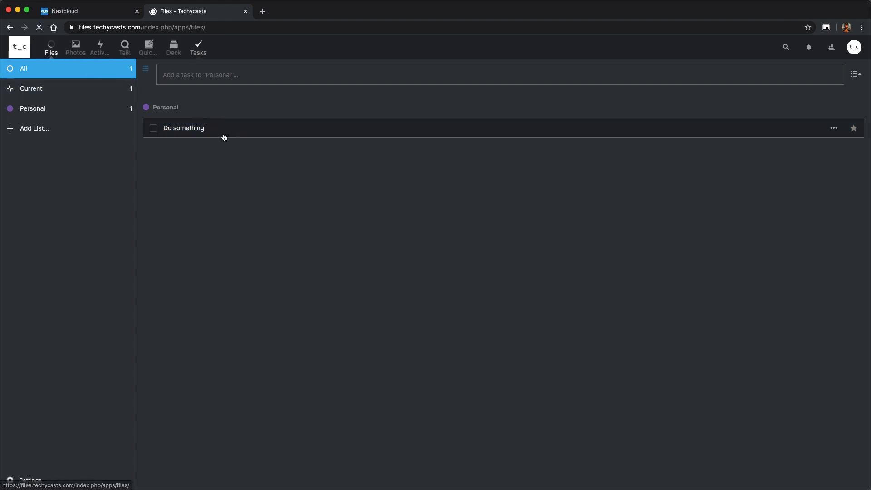
Scroll through Multimedia apps, then list Social & communication apps like Talk, Contacts and Mail.
click(860, 47)
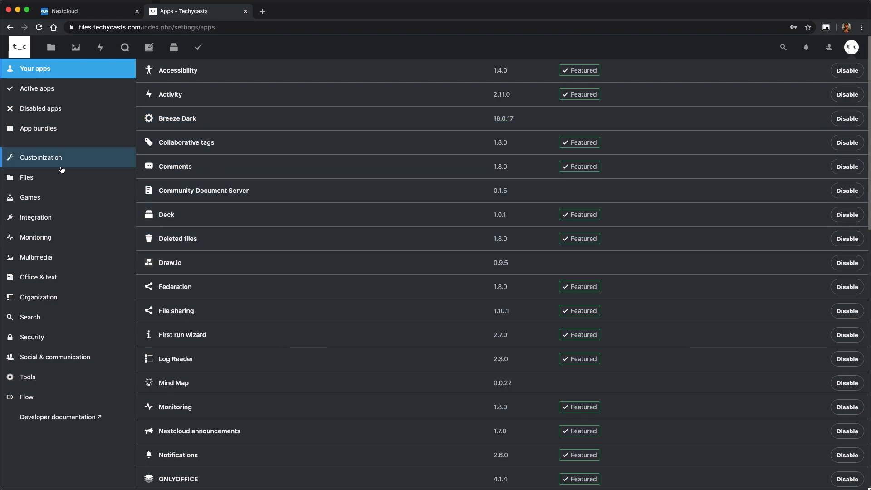
click(55, 259)
scroll(512, 191, down, 5)
scroll(512, 191, down, 10)
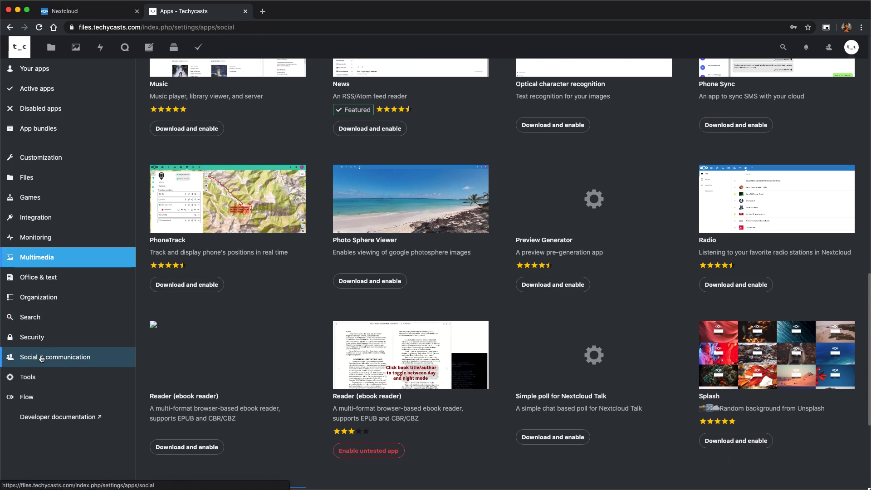
click(68, 357)
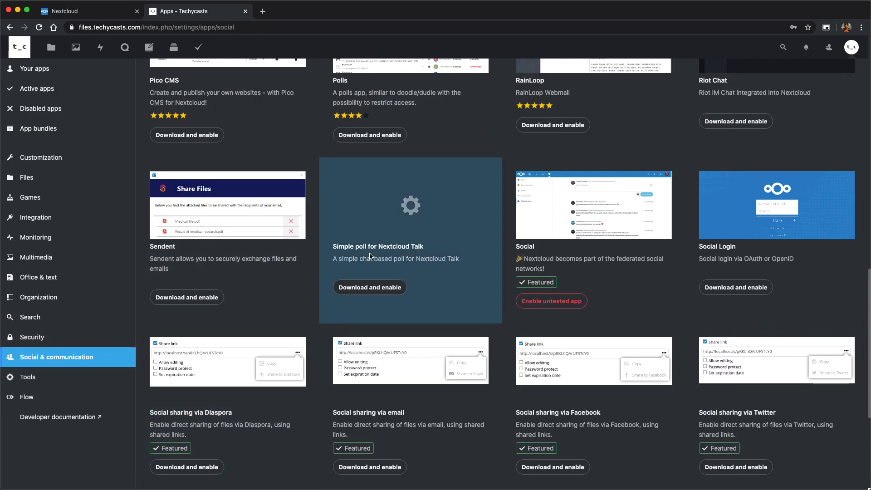
scroll(279, 272, down, 3)
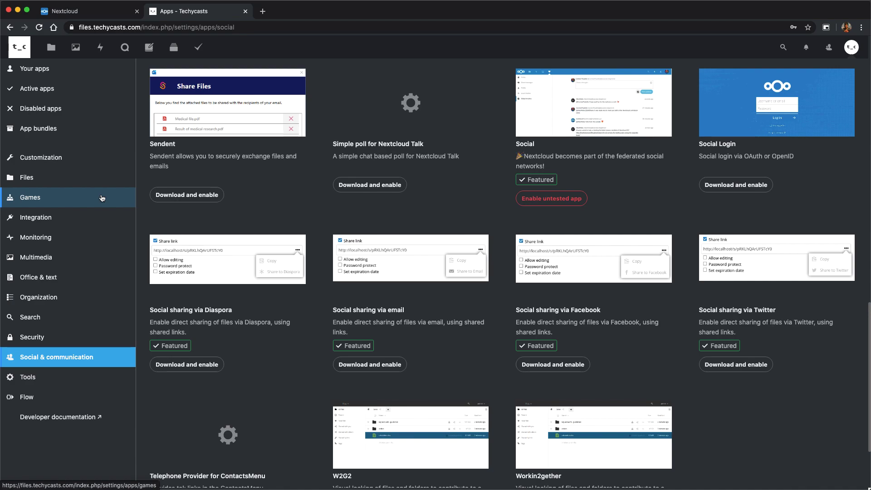
scroll(102, 198, up, 10)
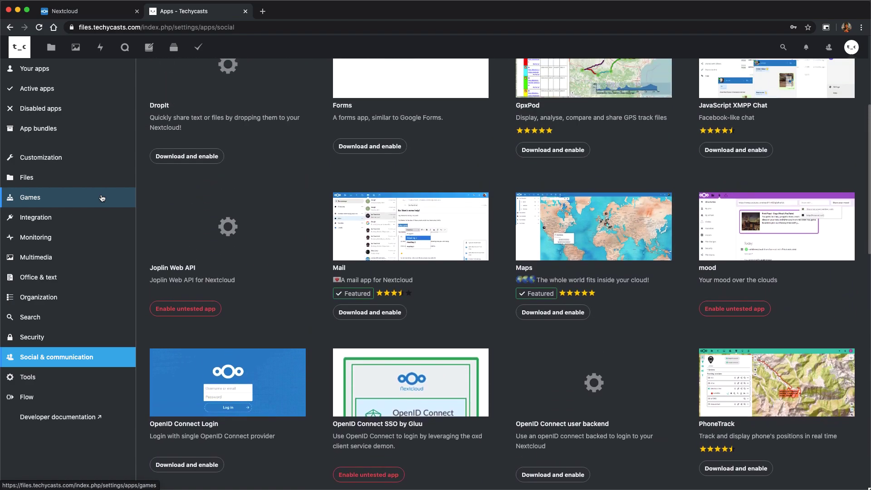
scroll(102, 197, up, 3)
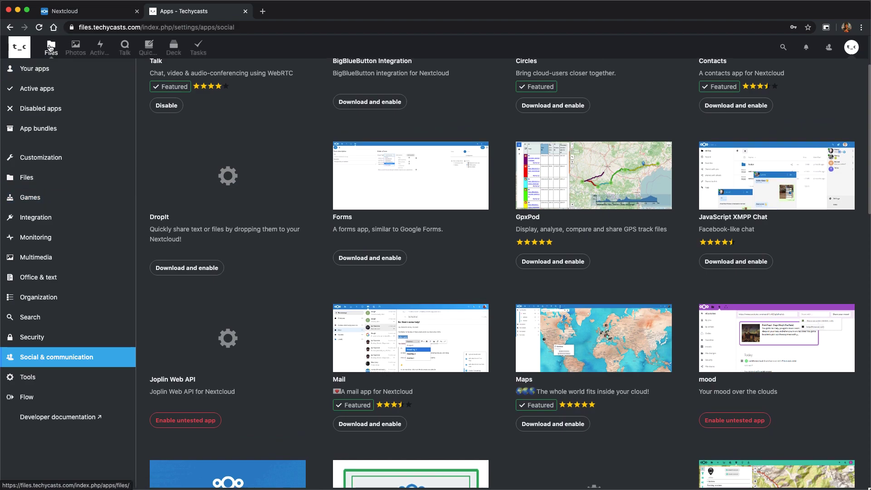
Return to All files, showing Document.docx and Nextcloud Manual.pdf.
click(51, 48)
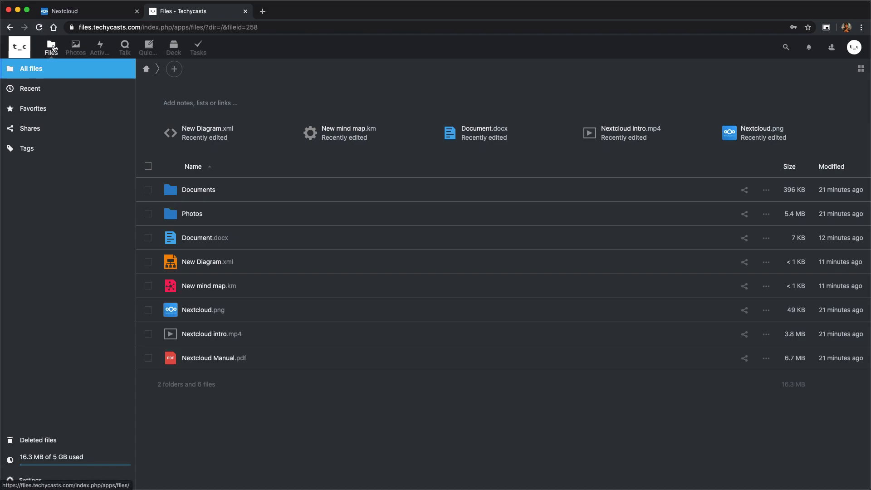
Copy the 'sudo snap install nextcloud' command from the Ubuntu 18.04 docs page.
click(78, 10)
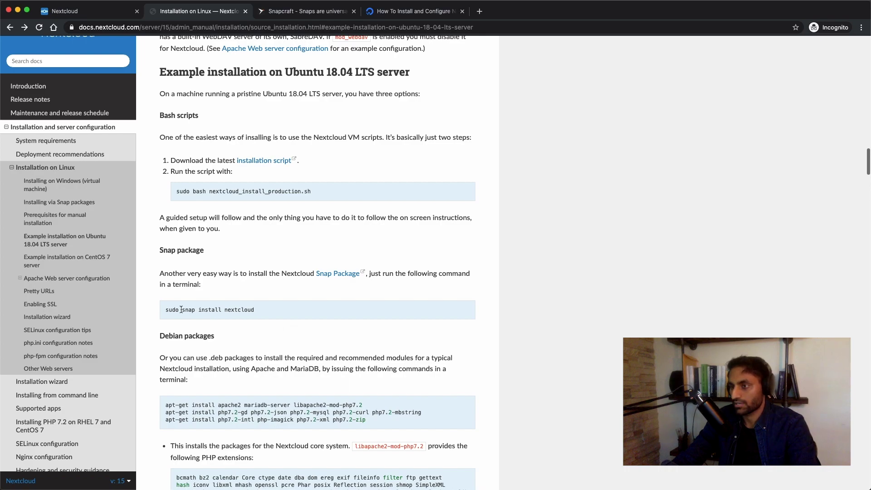
drag(166, 309, 286, 311)
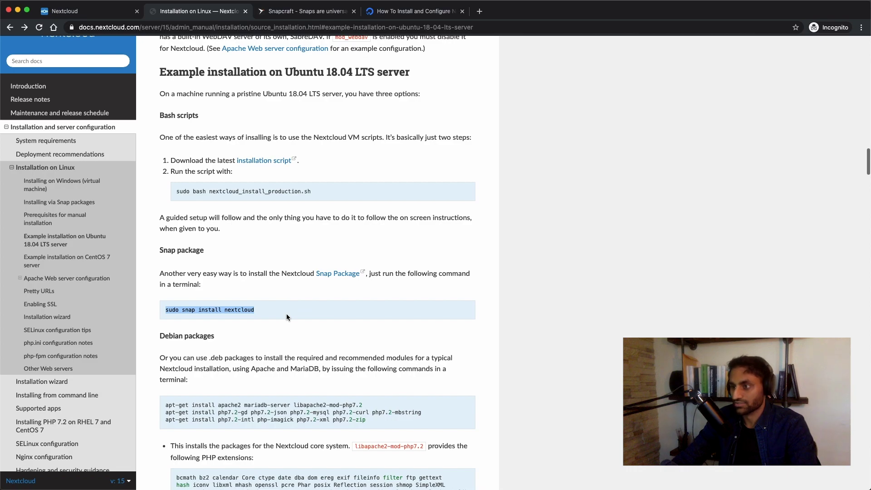
click(287, 314)
key(ctrl+Up)
Highlight the 'ports 80 & 443' and 'create A record, dns' lines in the BEFORE note.
click(299, 312)
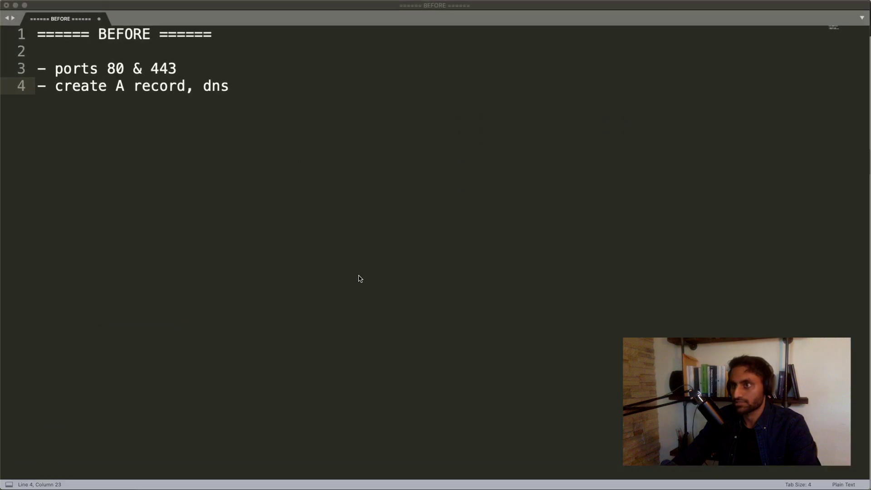
drag(57, 71, 143, 70)
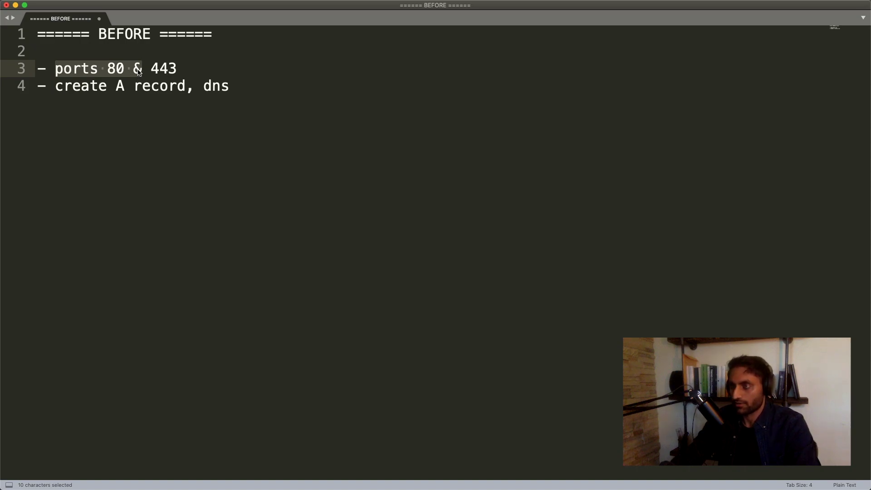
click(150, 86)
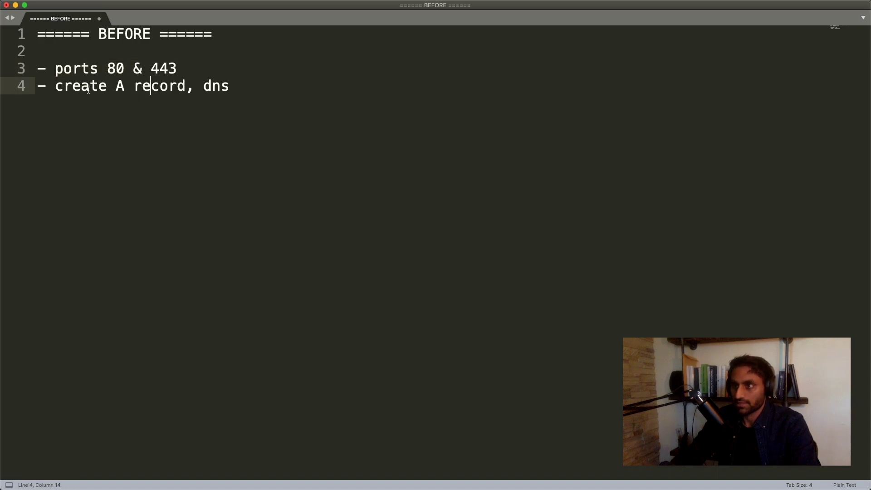
drag(55, 86, 169, 85)
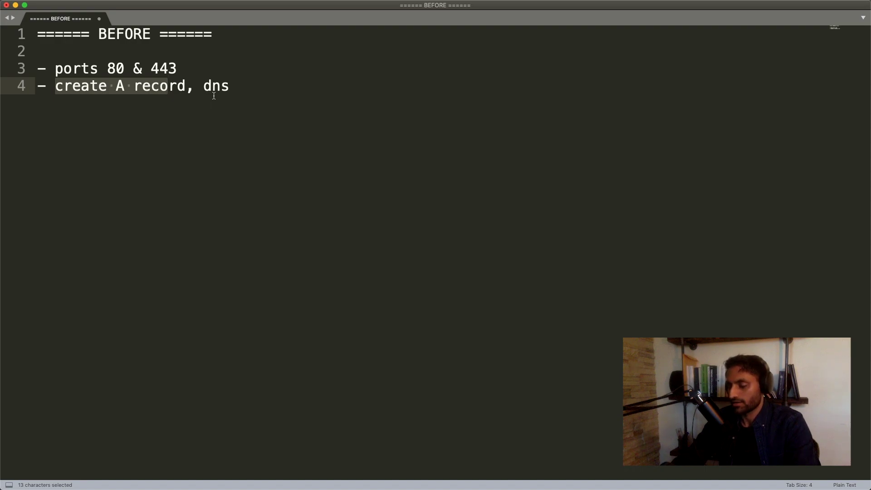
click(220, 94)
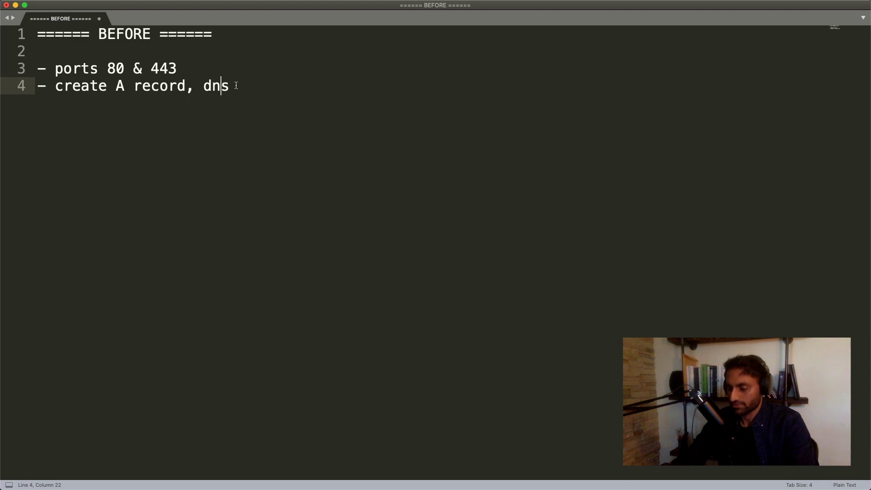
Select the 'sudo snap install nextcloud' command in the Ubuntu 18.04 installation docs.
key(ctrl+Up)
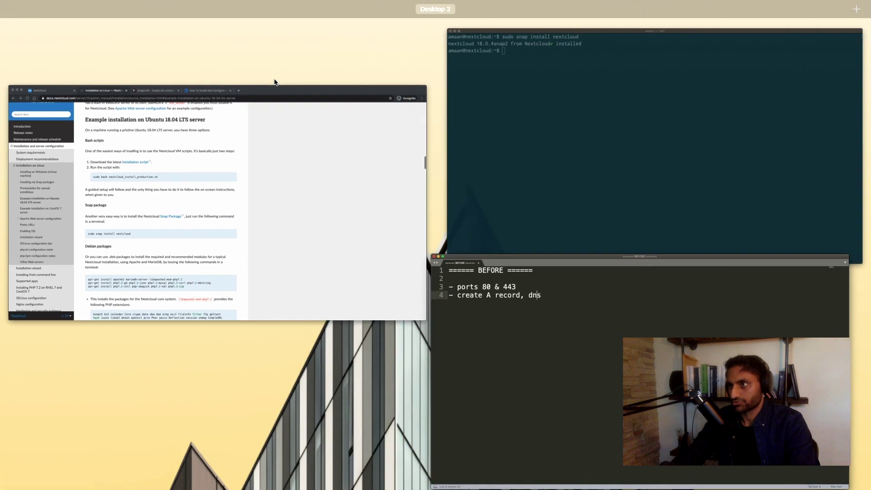
click(347, 250)
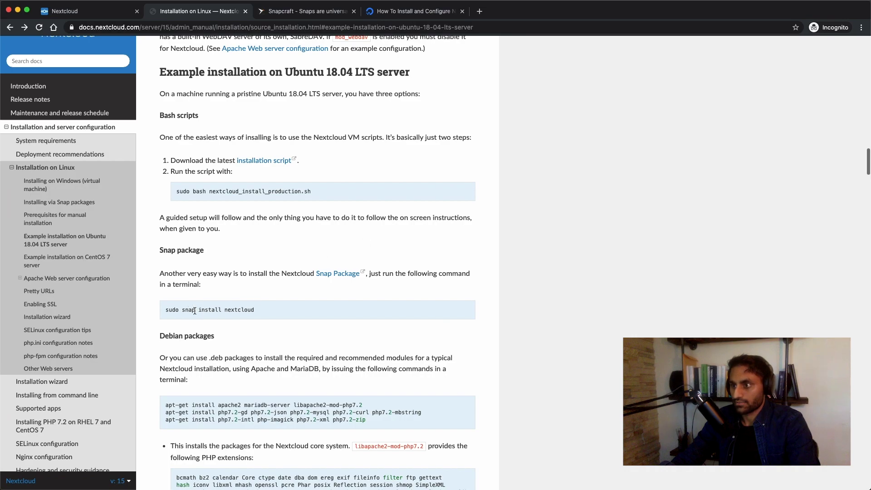
drag(165, 310, 266, 311)
key(super+c)
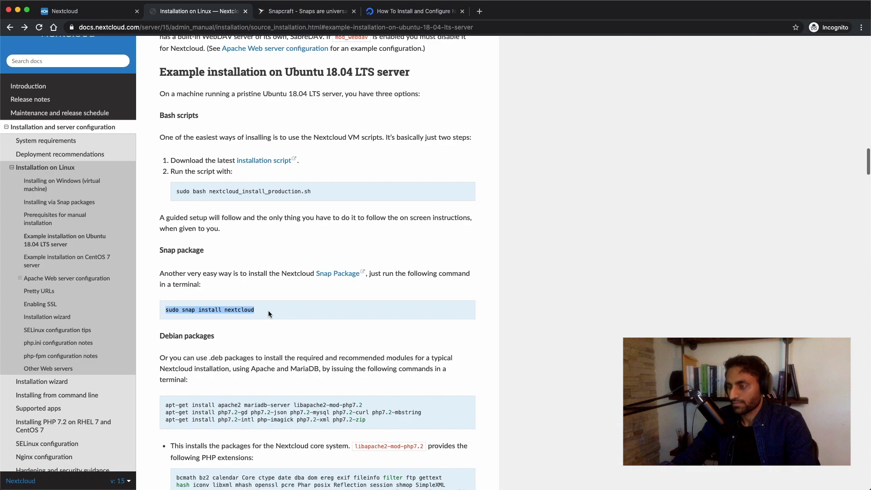
Paste the install command in Terminal, then erase it because Nextcloud 18.0.4snap2 is already installed, and return to the docs.
key(ctrl+Up)
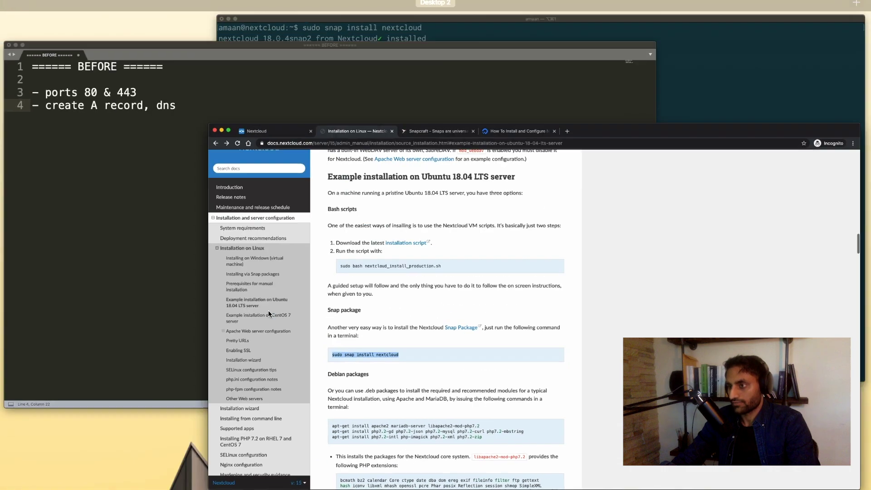
click(504, 156)
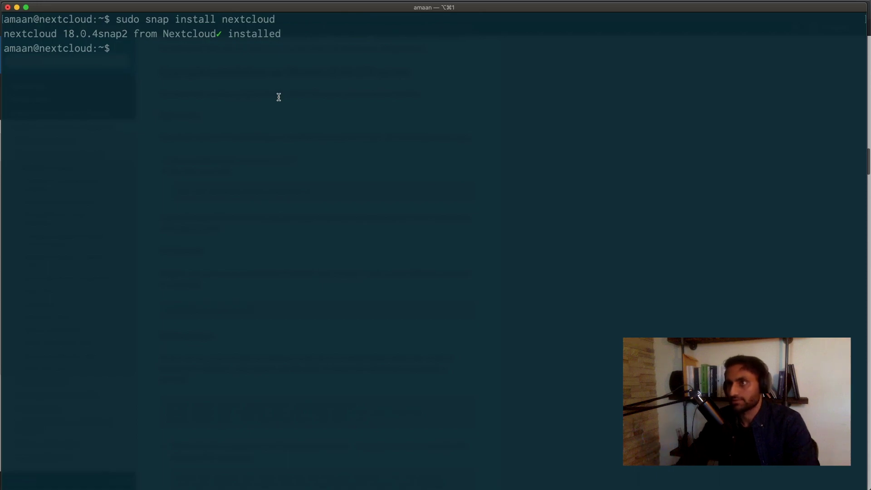
key(super+v)
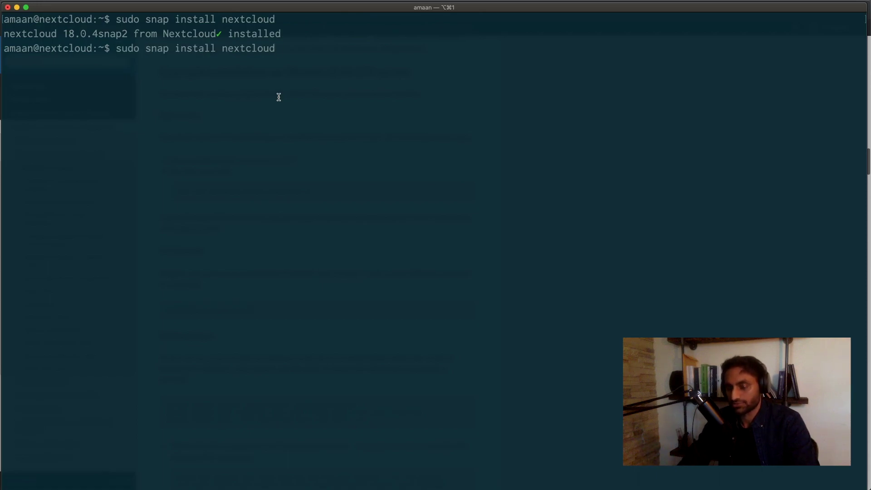
key(BackSpace)
key(BackSpace)
key(BackSpace)
key(BackSpace)
key(BackSpace)
key(BackSpace)
key(BackSpace)
key(BackSpace)
key(BackSpace)
key(BackSpace)
key(BackSpace)
key(BackSpace)
key(BackSpace)
key(BackSpace)
key(BackSpace)
key(BackSpace)
key(BackSpace)
key(BackSpace)
key(BackSpace)
key(BackSpace)
key(BackSpace)
key(BackSpace)
key(BackSpace)
key(BackSpace)
key(BackSpace)
key(BackSpace)
key(BackSpace)
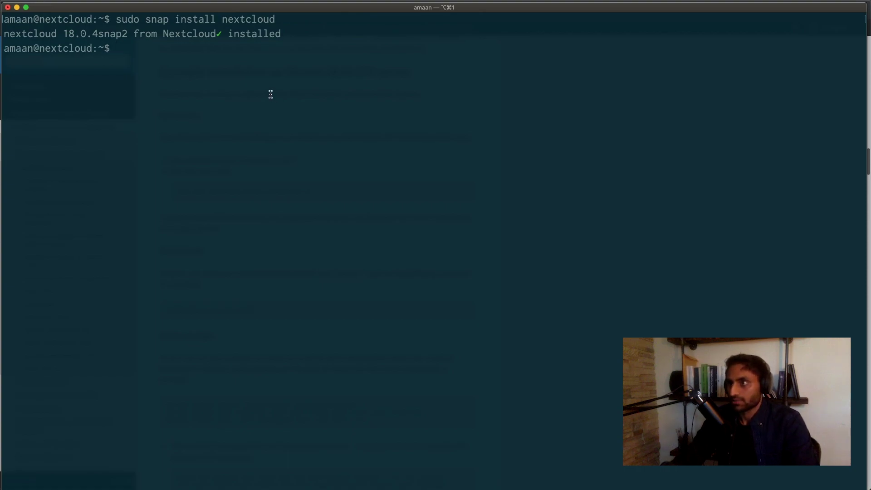
key(ctrl+Up)
click(544, 345)
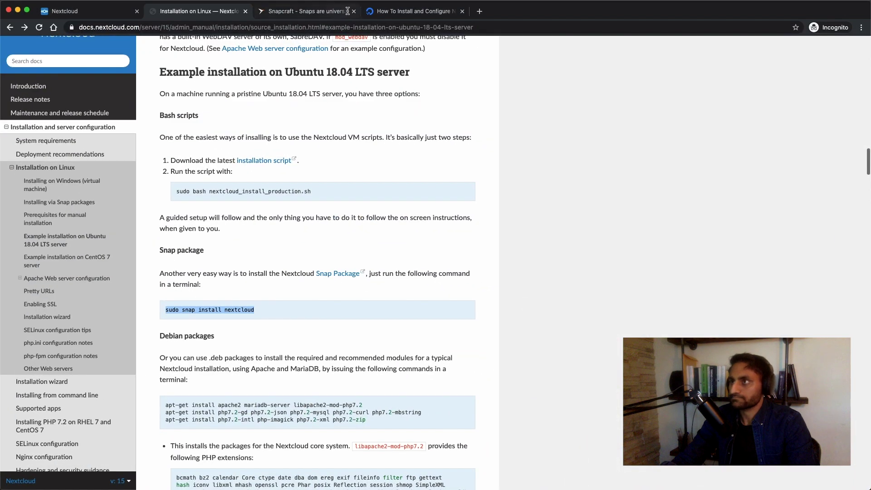
Copy the nextcloud.manual-install command from the DigitalOcean tutorial and run it with username admin and a password.
click(411, 11)
scroll(426, 235, down, 15)
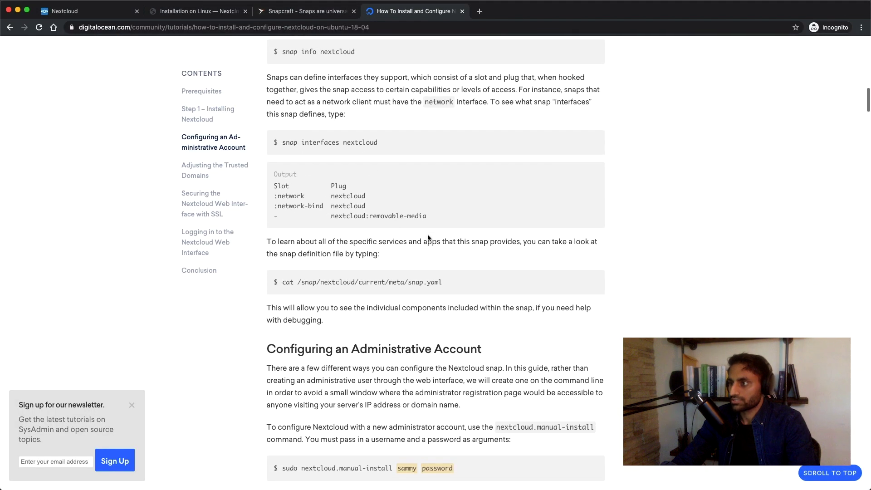
scroll(428, 237, down, 4)
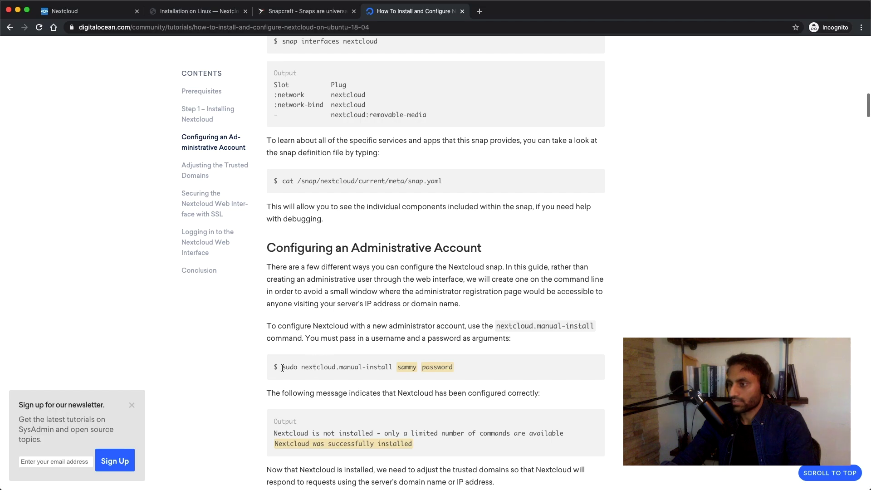
drag(282, 368, 395, 372)
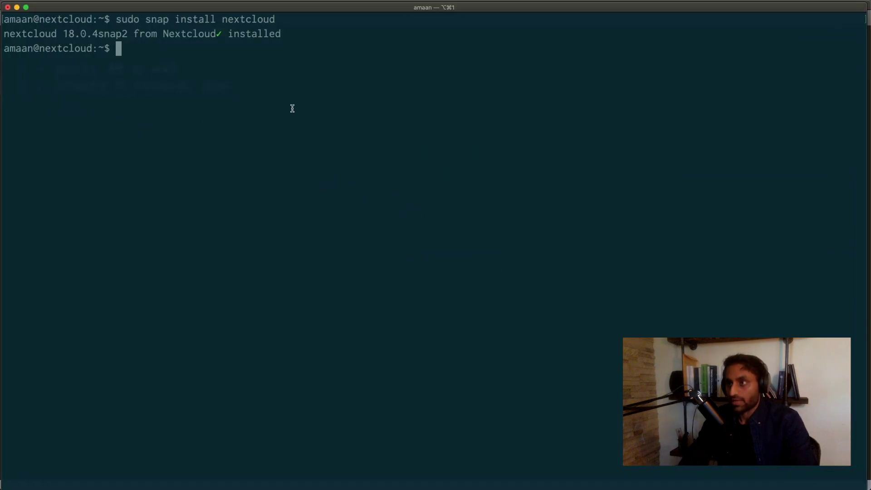
text(sudo nextcloud.manual-install)
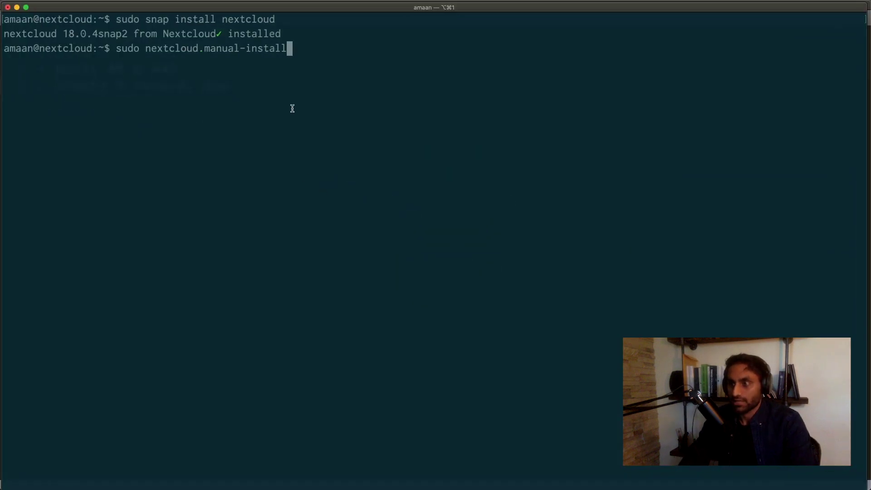
text(admin)
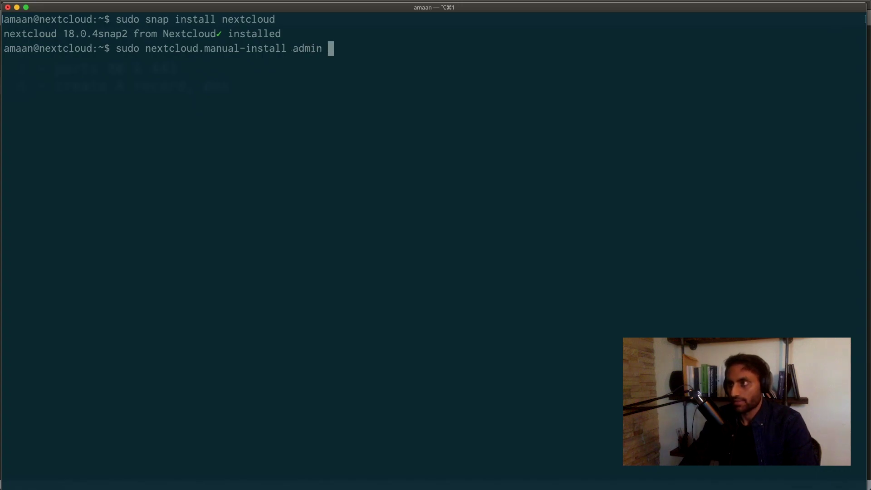
text( password)
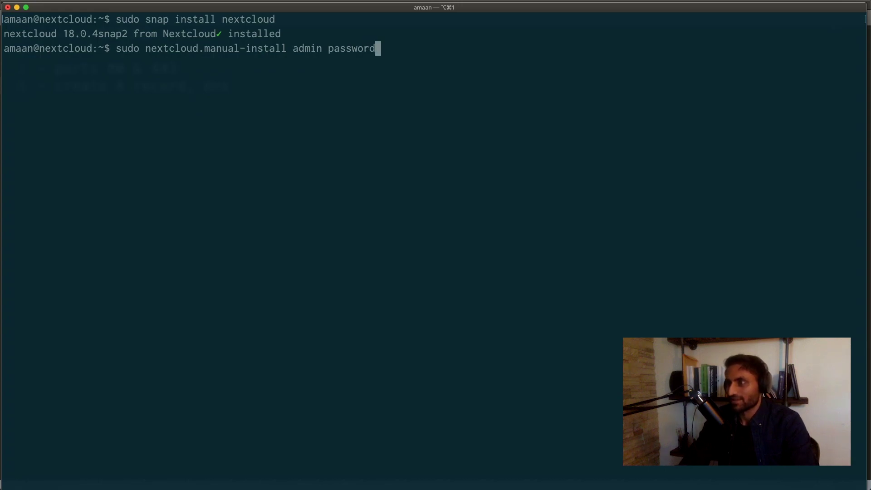
key(Return)
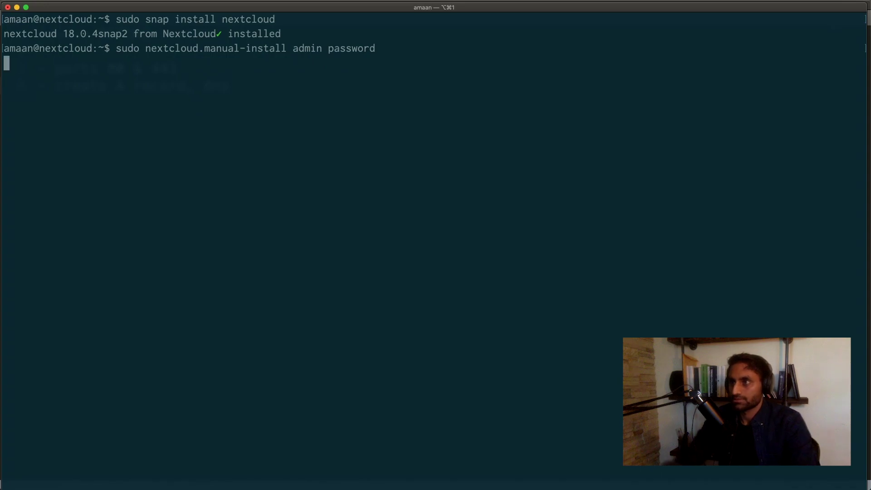
key(ctrl+Up)
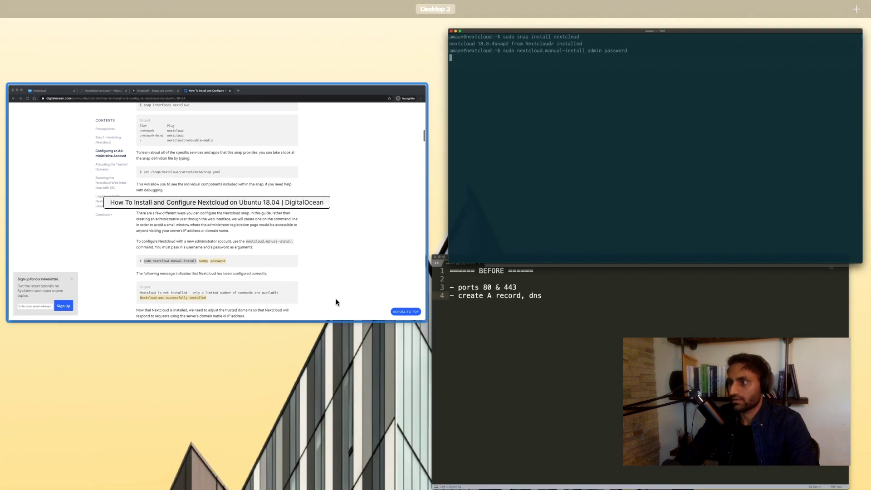
In the tutorial's Adjusting the Trusted Domains section, select the config:system:set trusted_domains command.
click(336, 302)
scroll(456, 371, down, 5)
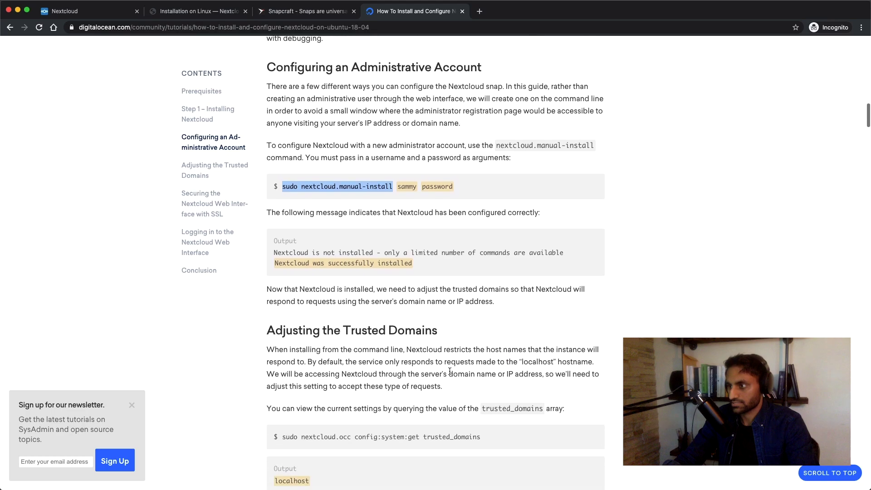
scroll(450, 371, down, 4)
click(370, 245)
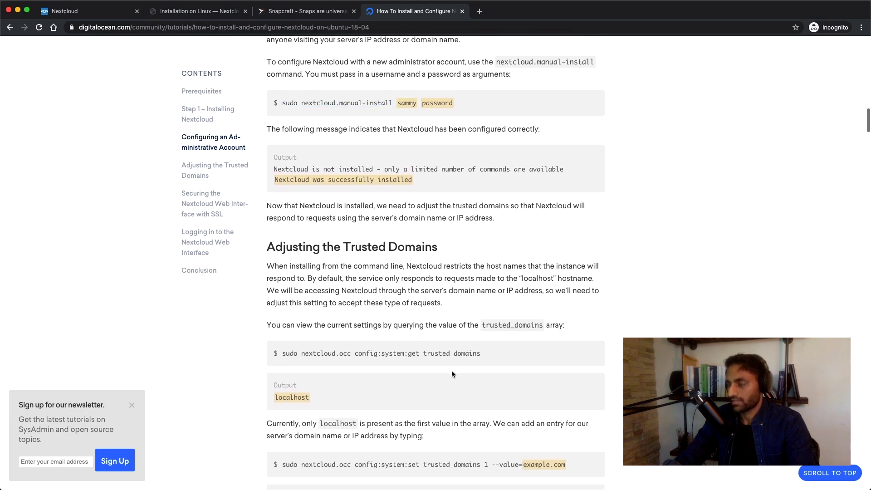
drag(351, 247, 434, 247)
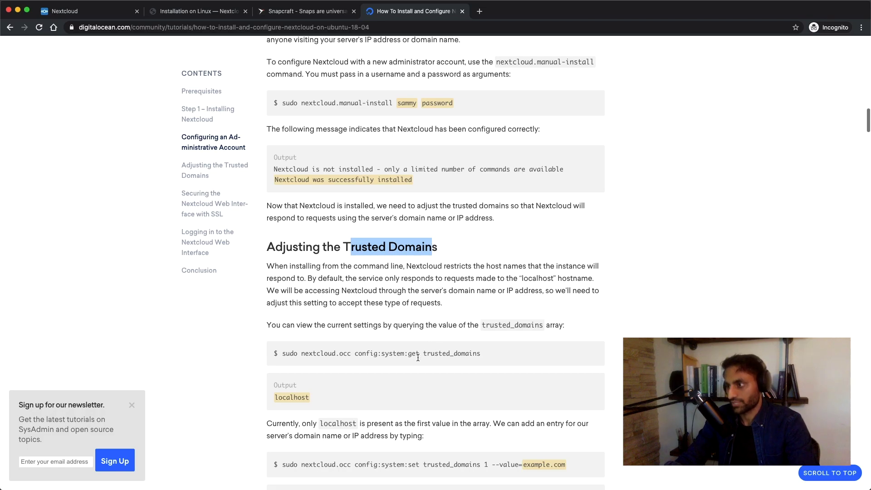
click(343, 361)
scroll(343, 361, down, 5)
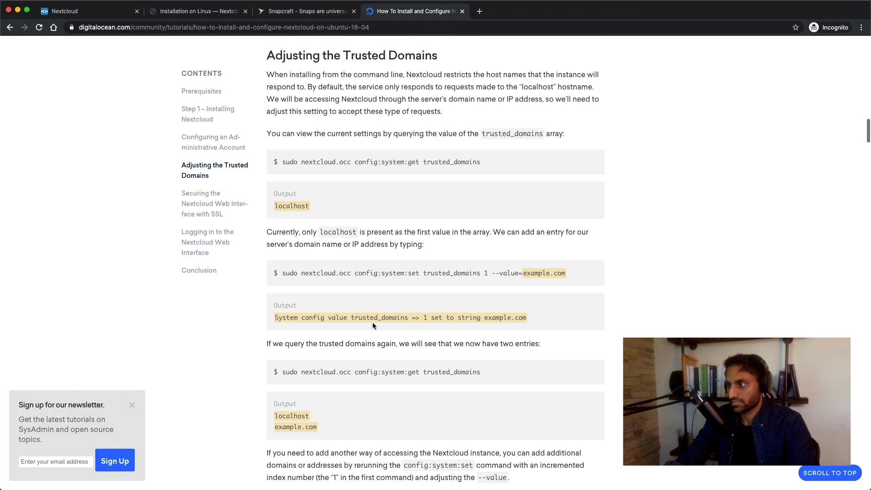
drag(283, 273, 522, 274)
key(super+c)
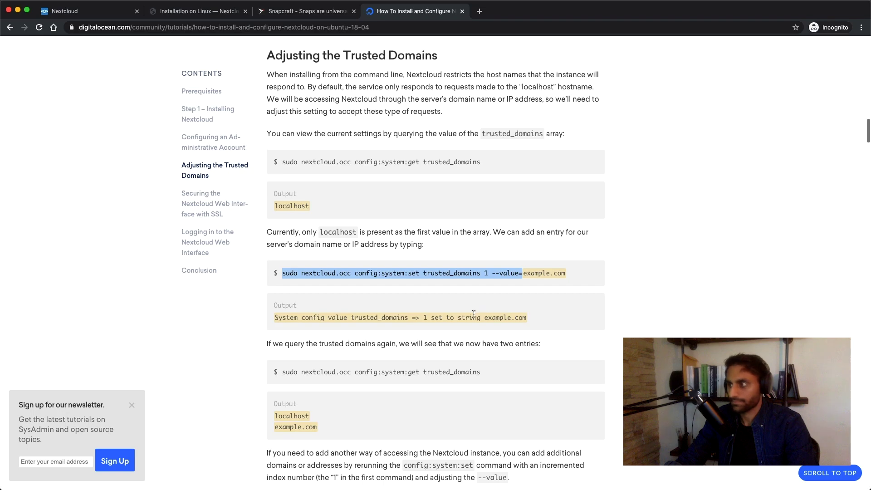
Run the trusted_domains command in Terminal with files.techycasts.com appended as domain 1.
key(ctrl+Up)
click(494, 149)
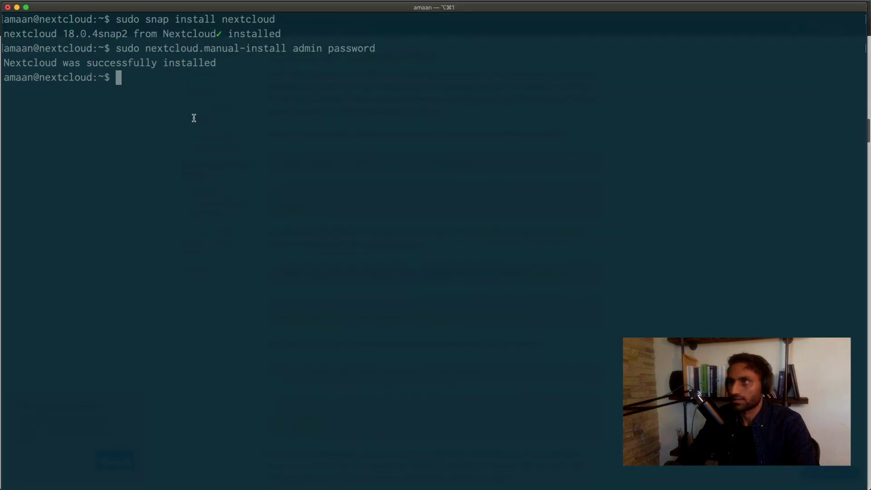
key(super+v)
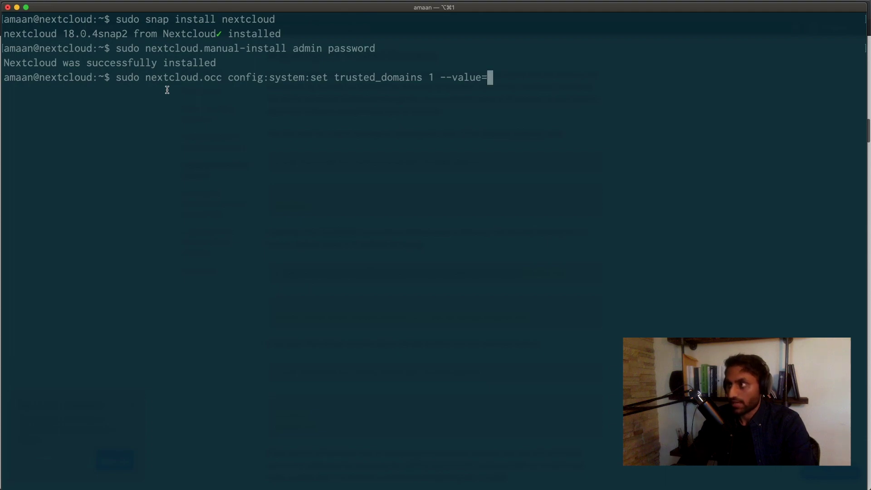
text(files.)
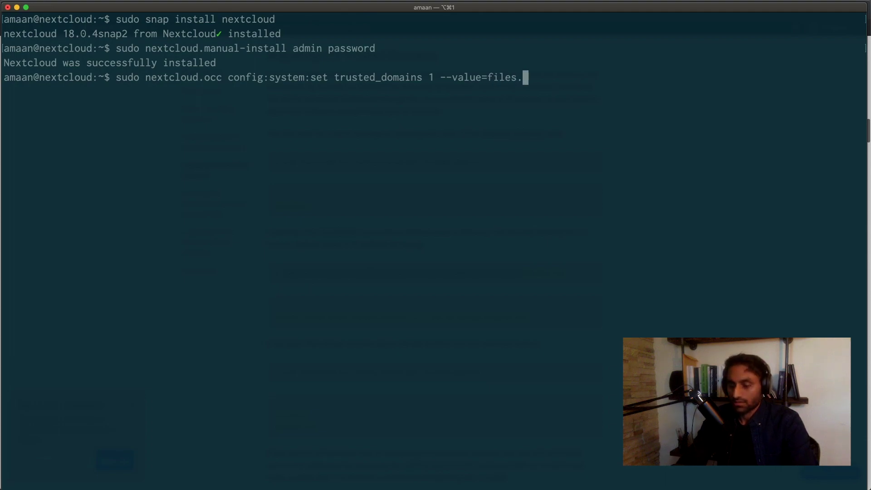
text(techycasts.com)
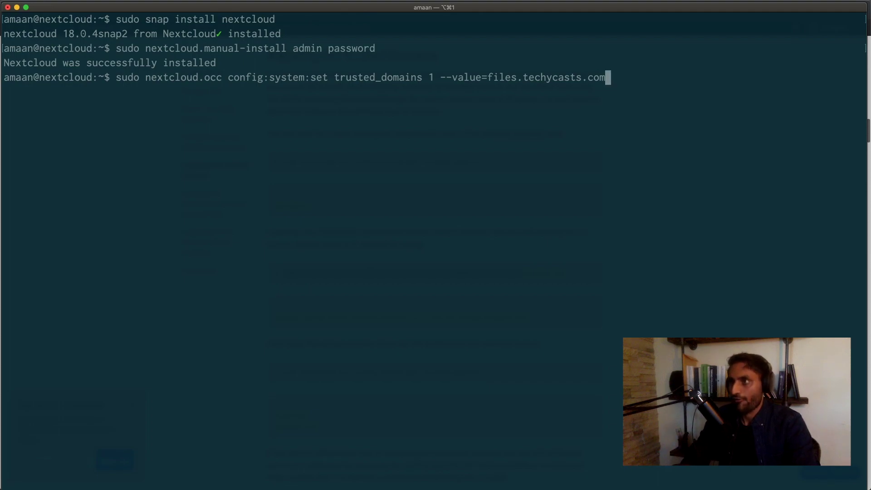
key(Return)
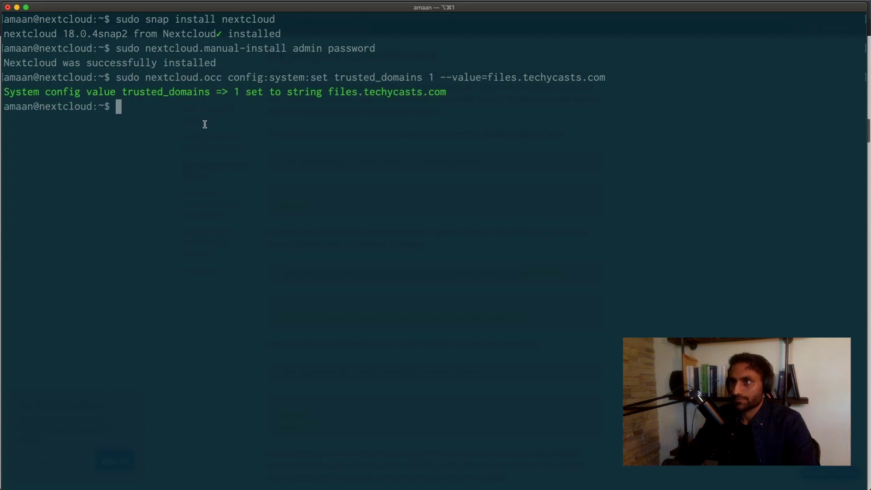
key(ctrl+Up)
Copy 'sudo ufw allow 80,443/tcp' from the tutorial and run it in Terminal.
click(455, 301)
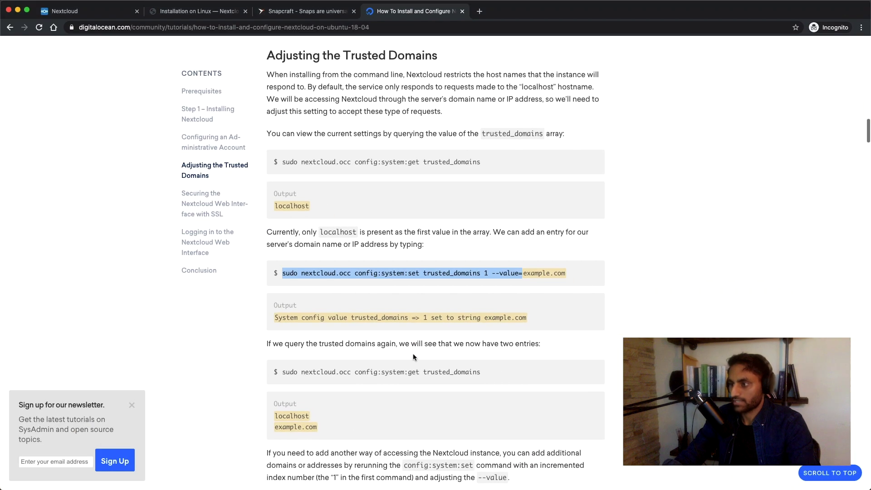
scroll(414, 353, down, 5)
scroll(414, 356, down, 5)
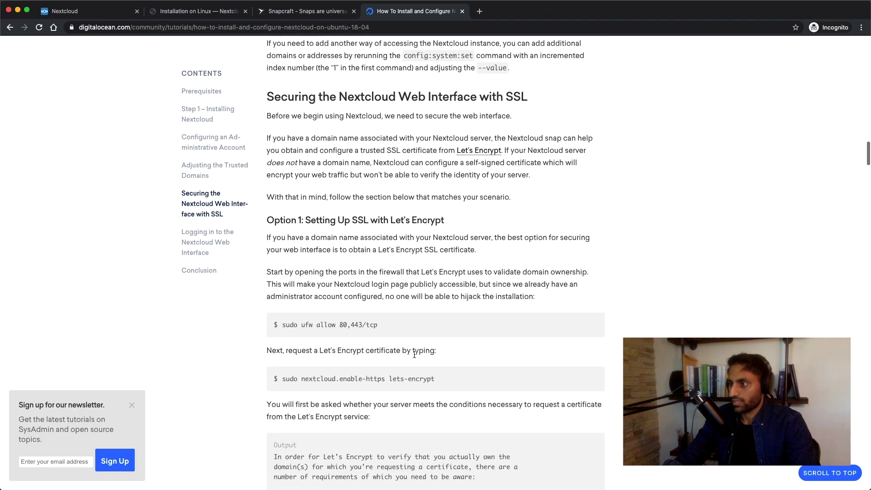
drag(282, 304, 383, 300)
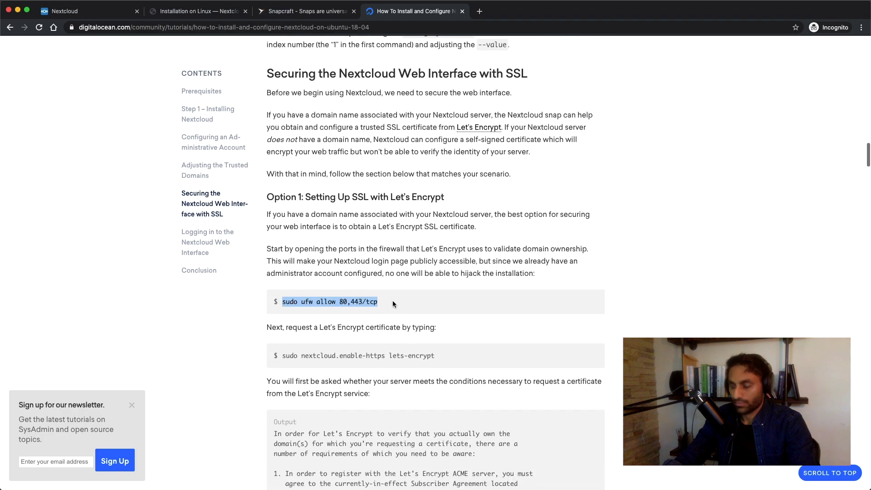
key(ctrl+Up)
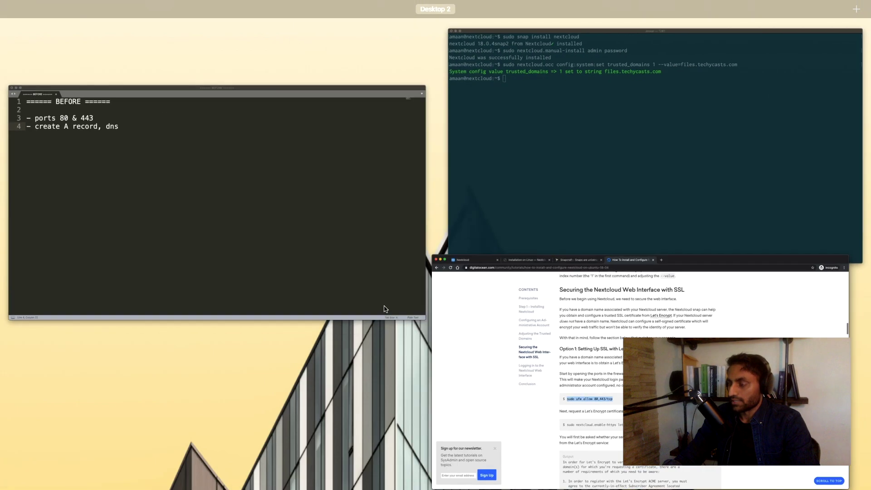
click(544, 183)
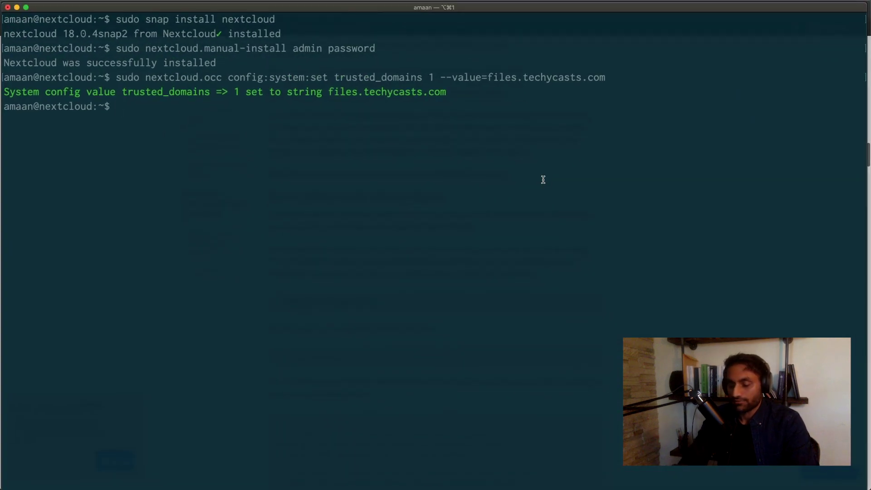
key(Return)
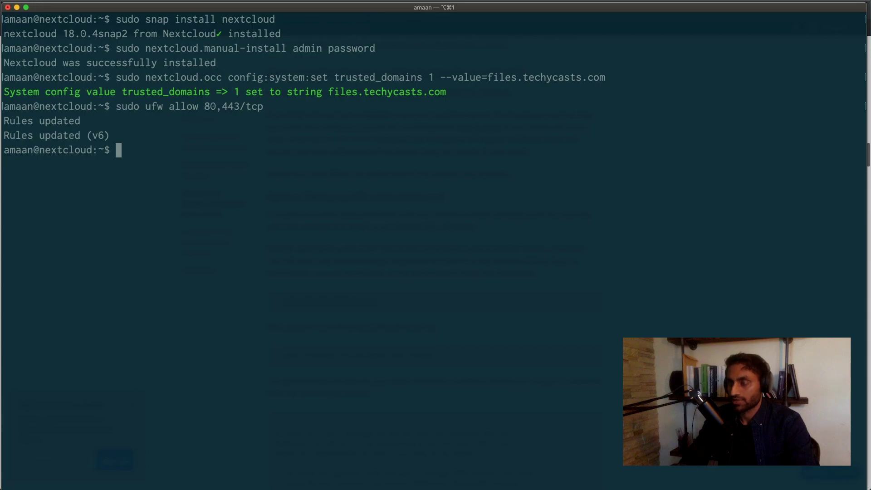
key(ctrl+Up)
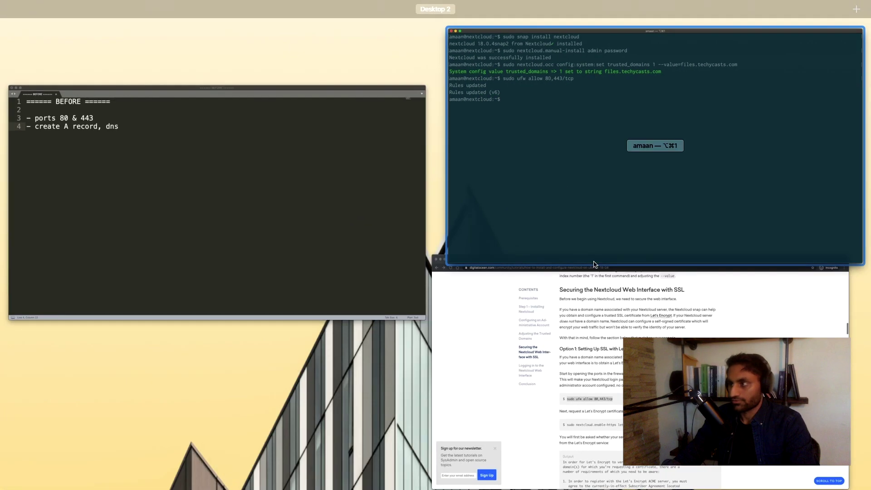
Select the enable-https lets-encrypt command in the tutorial.
click(576, 327)
scroll(326, 340, down, 2)
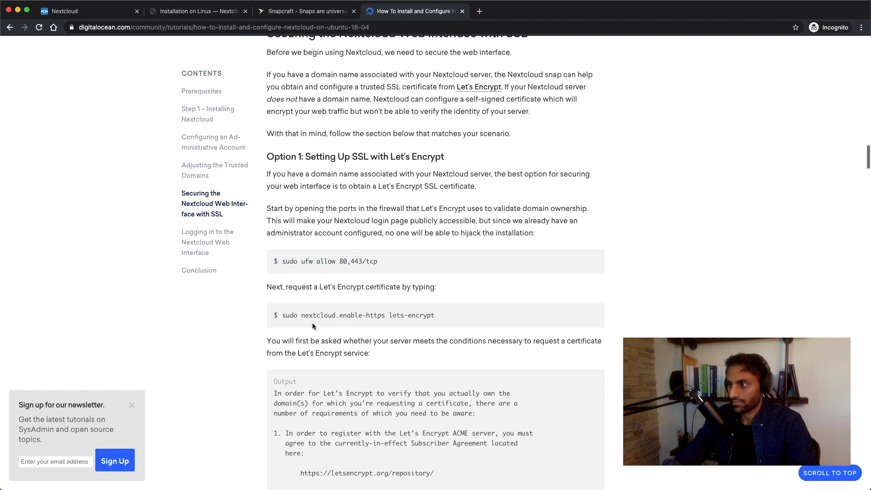
drag(284, 316, 448, 316)
key(super+c)
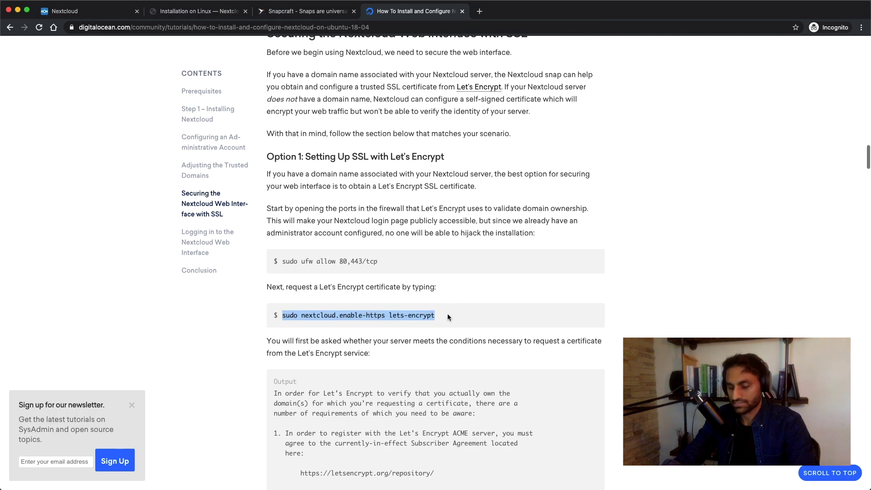
key(ctrl+Up)
Run the enable-https lets-encrypt command in Terminal and confirm the requirements with y.
click(591, 155)
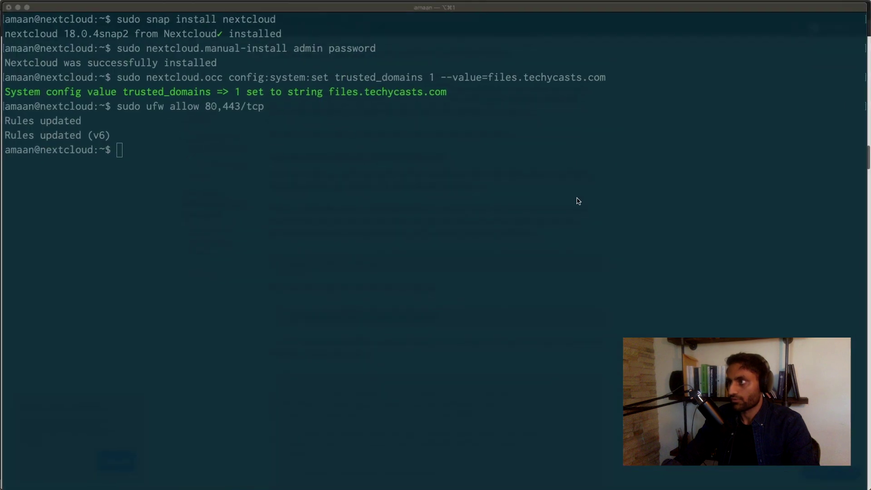
key(super+v)
key(Return)
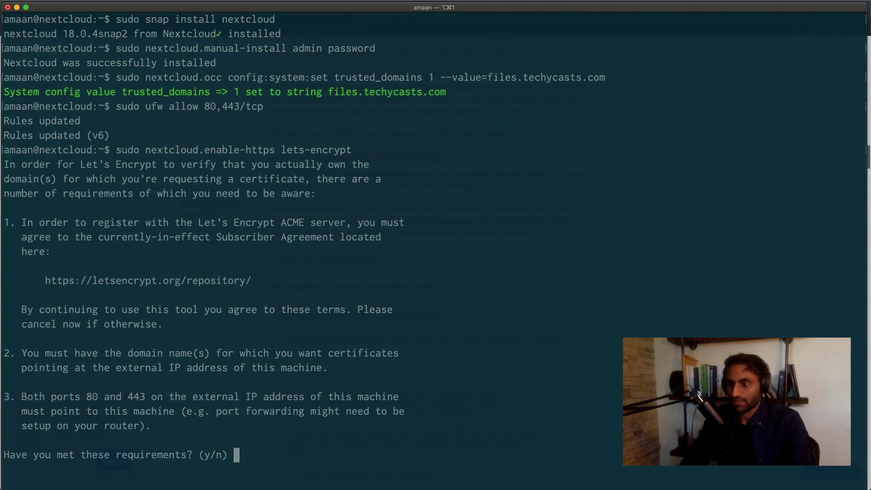
text(y)
key(Return)
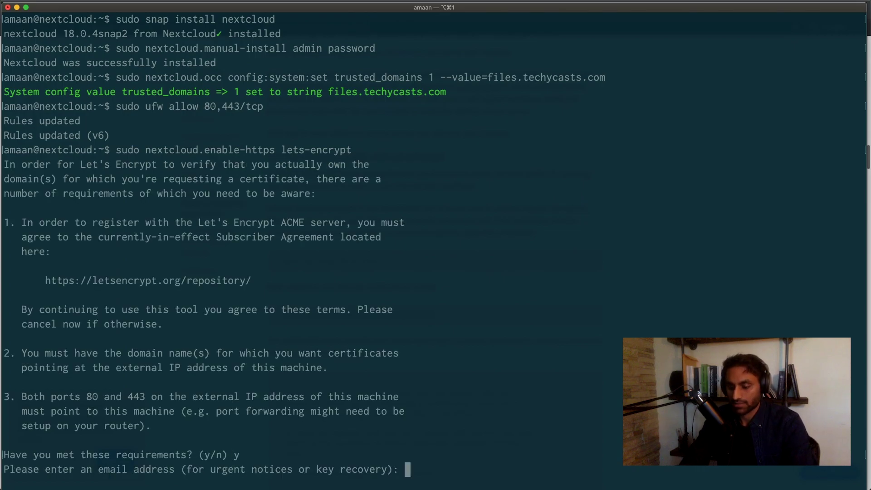
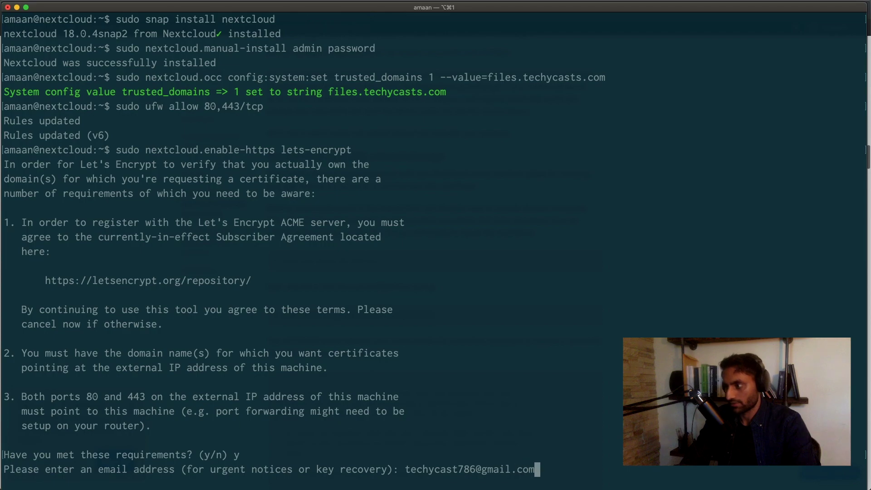
Enter the contact e-mail address and files.techycasts.com as the certificate domain.
key(Return)
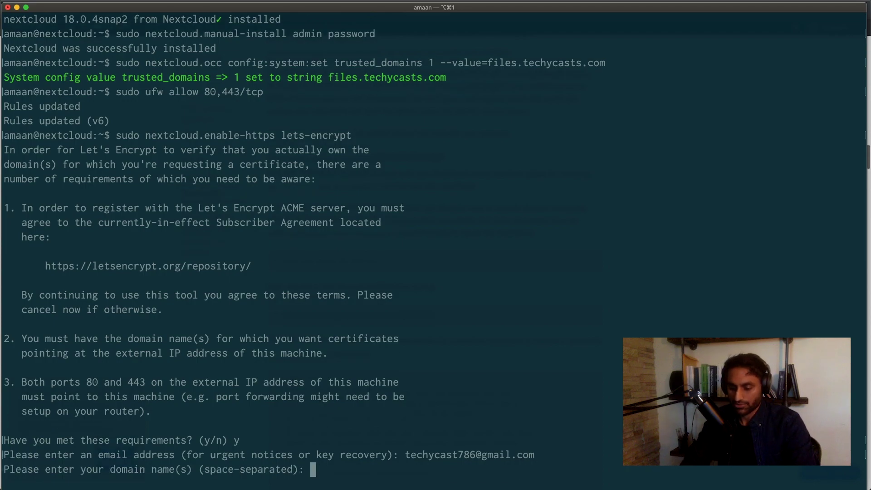
text(files.)
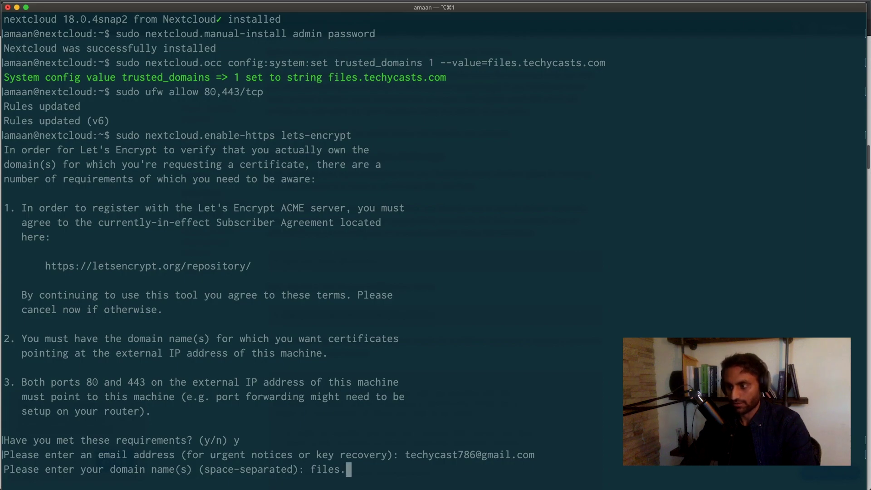
text(techy)
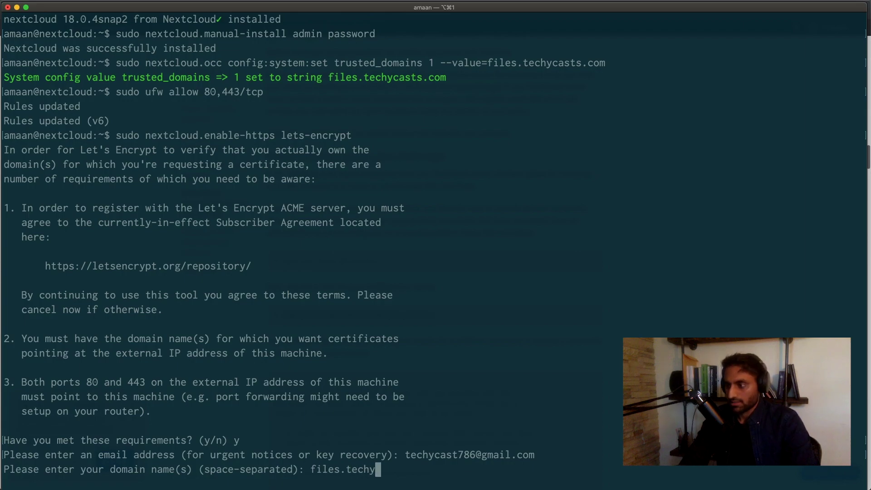
text(casts.com)
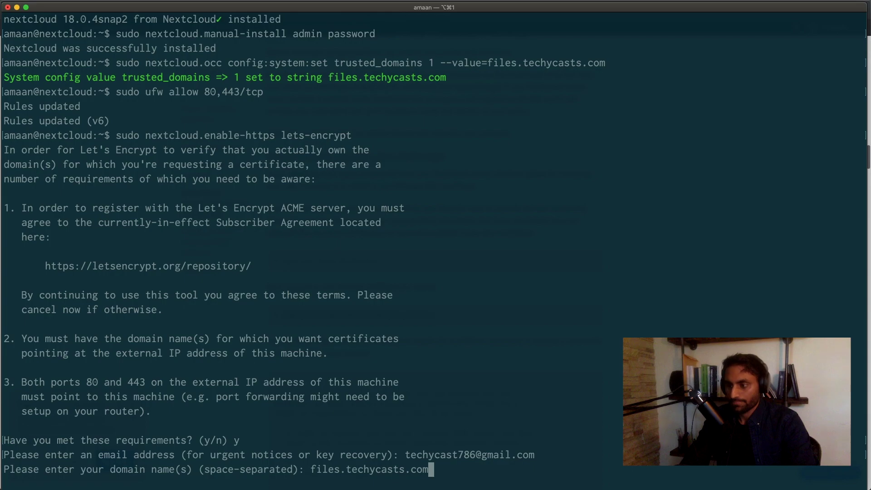
key(Return)
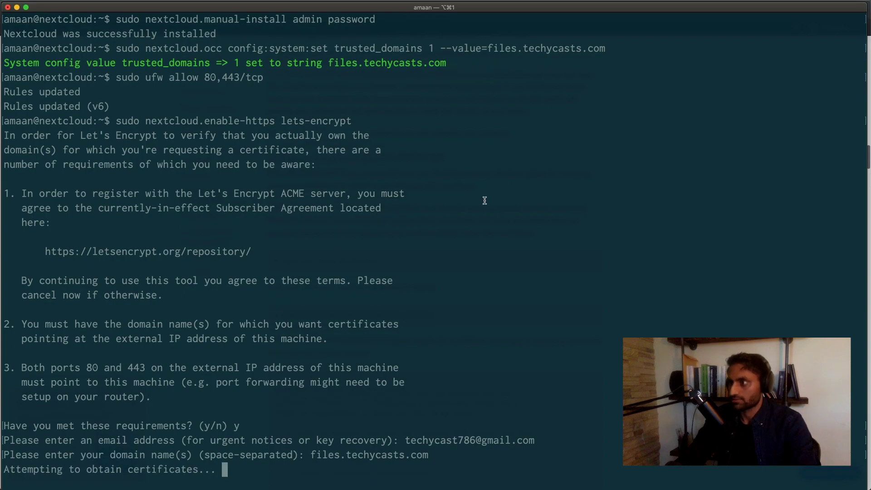
key(super+Tab)
Scroll to the tutorial's 'Logging in to the Nextcloud Web Interface' section, select the example URL, and check the certificate output in Terminal.
scroll(237, 261, down, 2)
scroll(253, 233, down, 7)
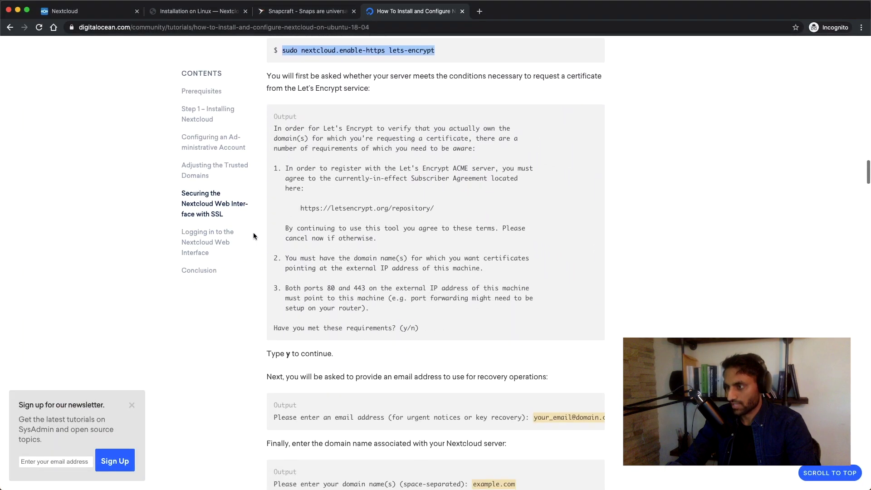
scroll(255, 236, down, 6)
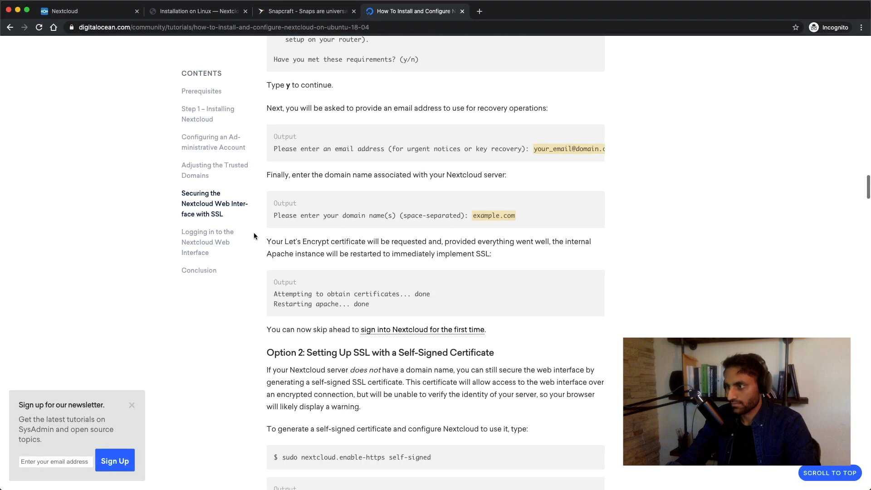
scroll(254, 235, down, 2)
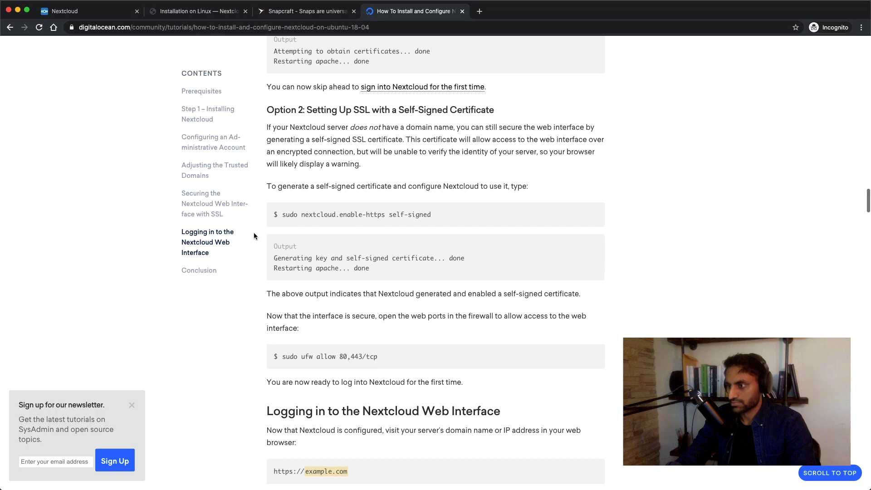
scroll(254, 235, up, 1)
drag(352, 136, 486, 137)
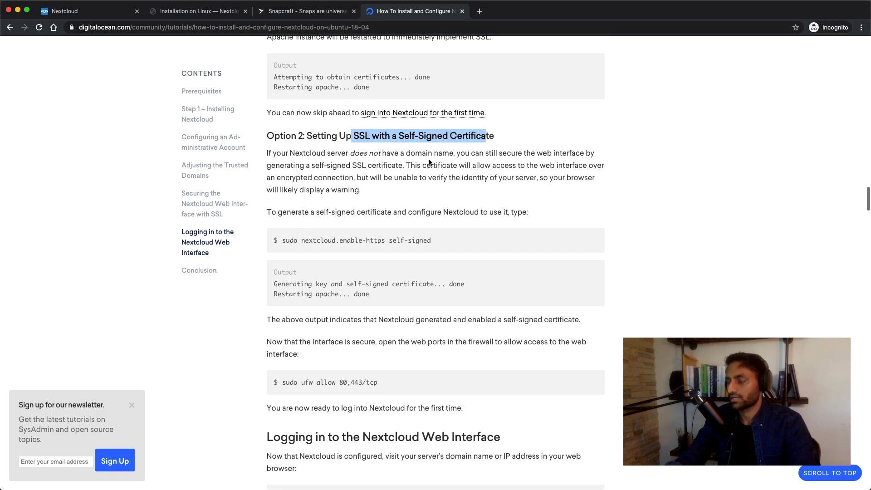
scroll(465, 172, up, 1)
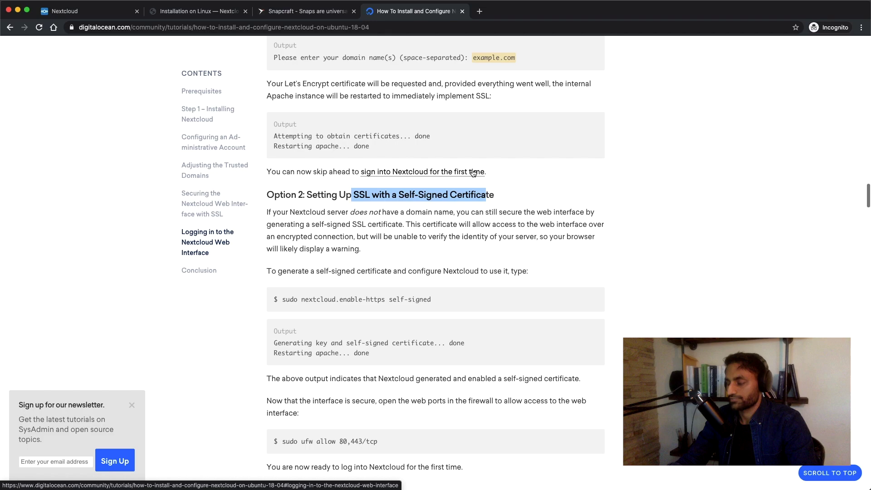
scroll(473, 173, down, 5)
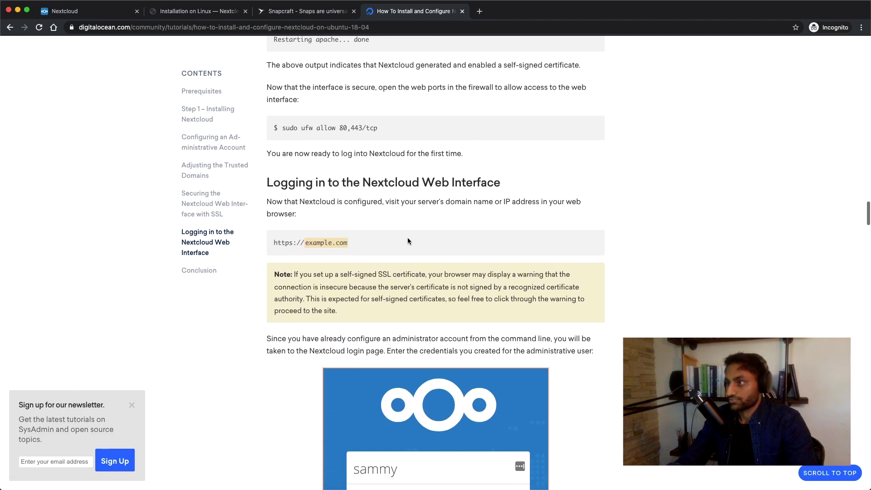
drag(272, 243, 367, 245)
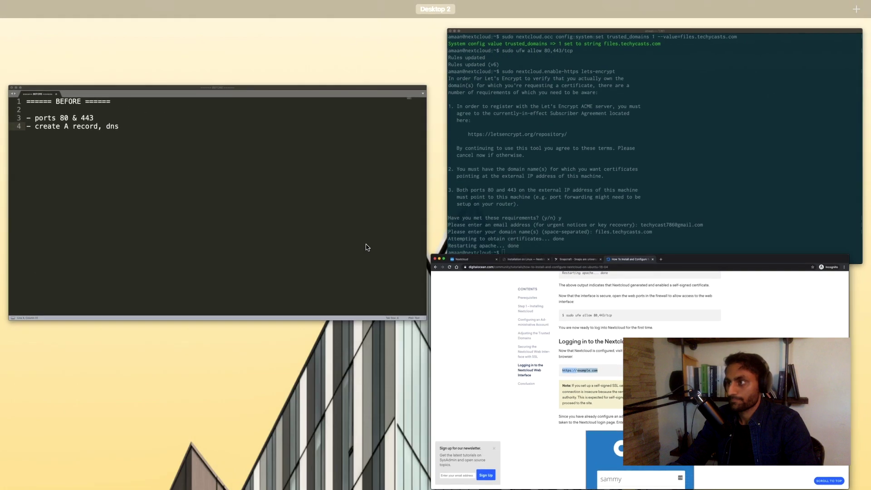
click(628, 181)
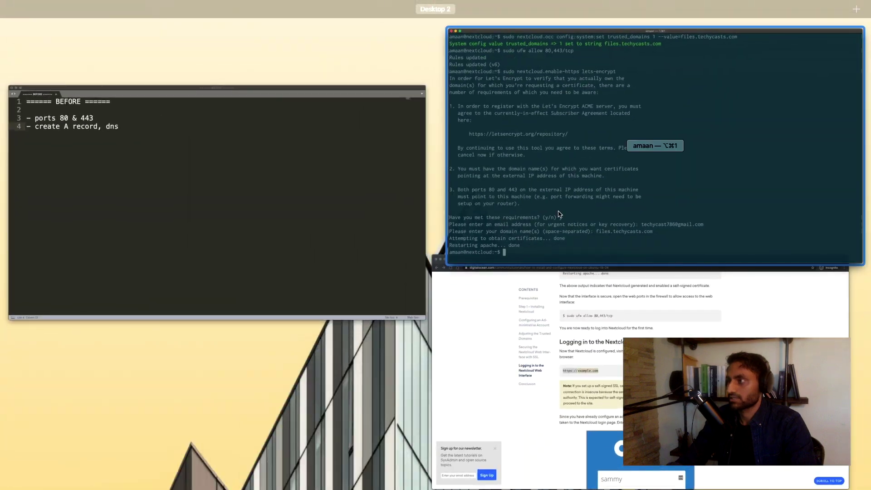
click(540, 314)
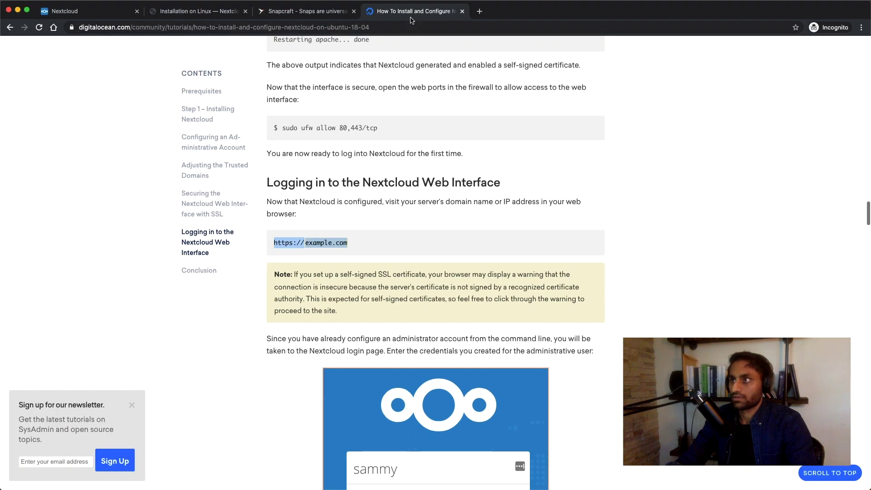
Open files.techycasts.com in a new Chrome tab.
click(479, 11)
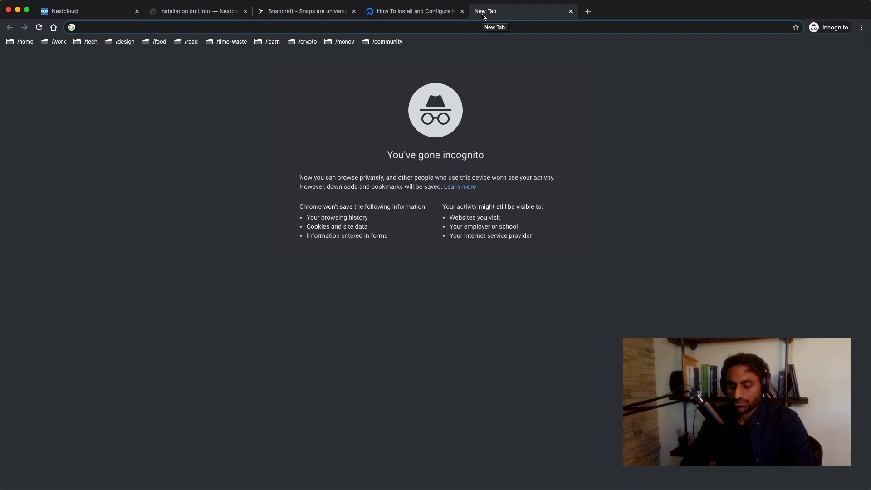
text(files.)
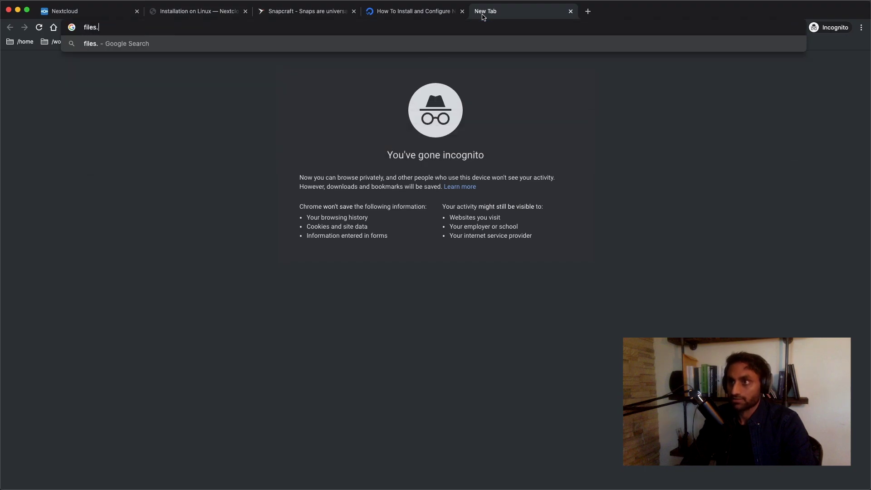
text(techycasts.com)
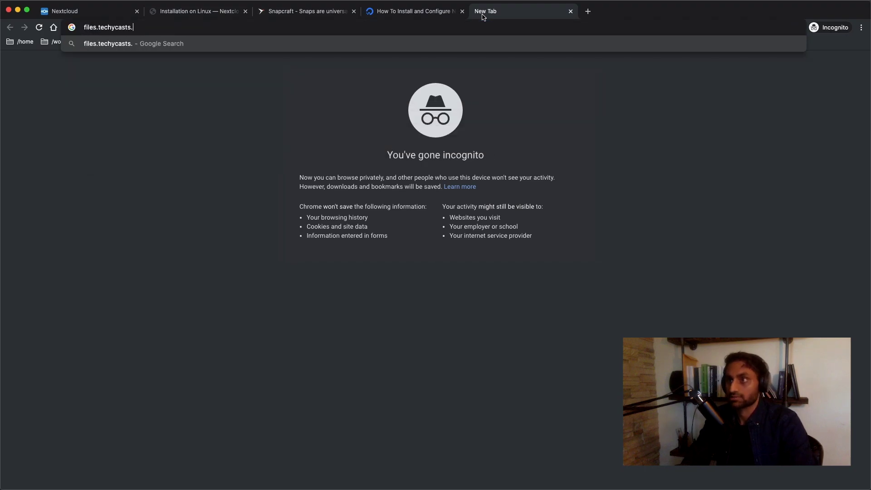
key(Return)
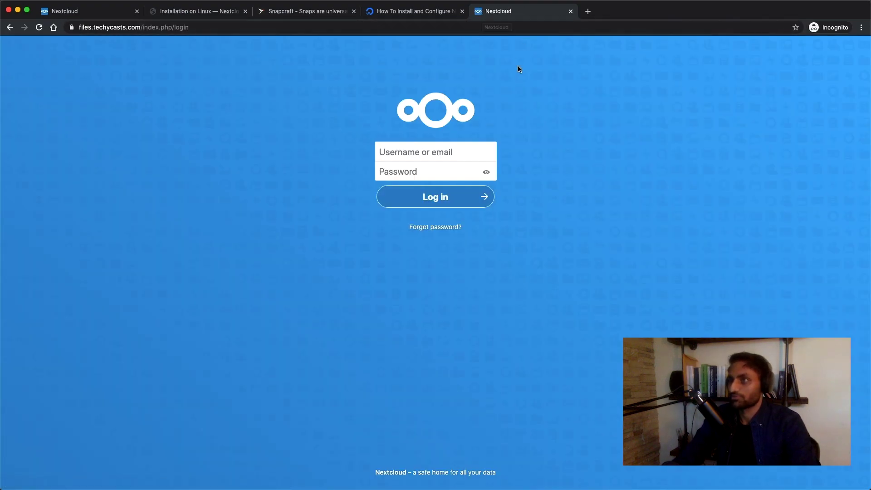
Log in to Nextcloud with the admin username and its password.
click(450, 152)
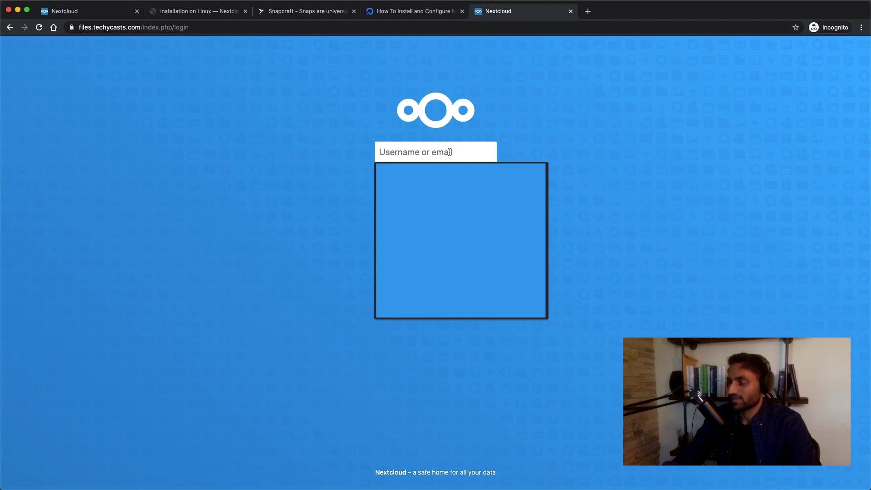
text(admin)
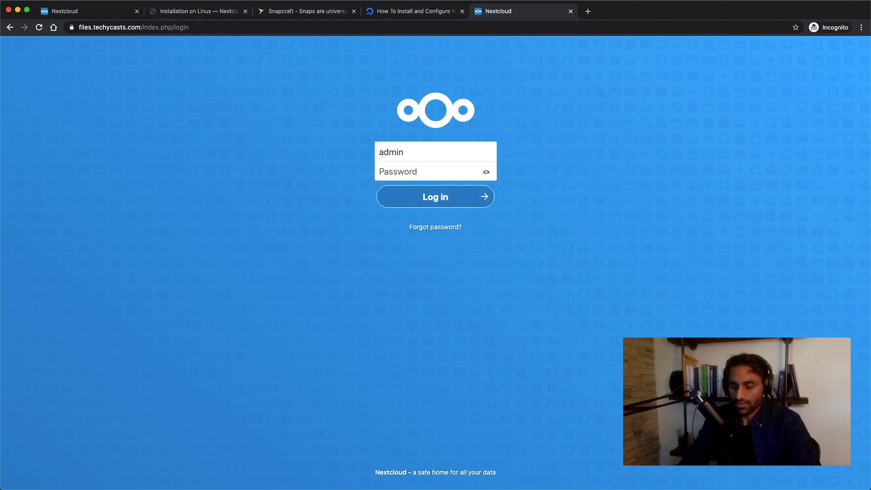
key(Tab)
text(••••••••)
key(Return)
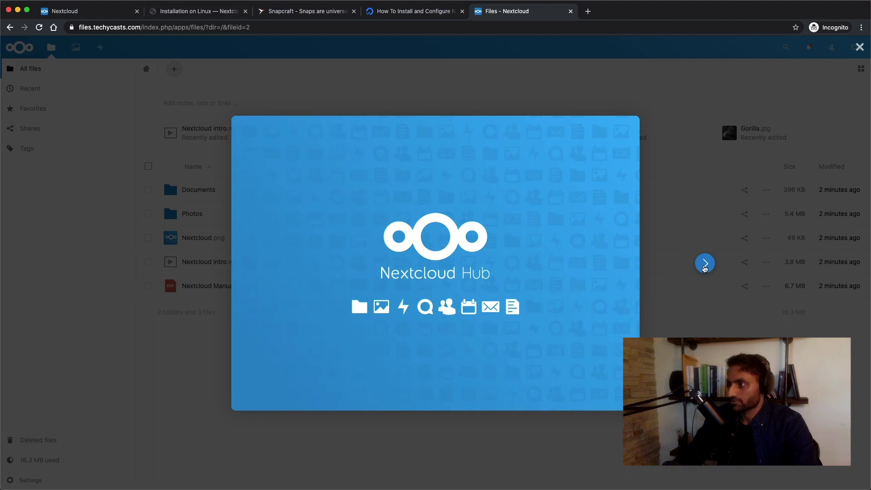
Advance through the four Nextcloud Hub welcome slides and choose Start using Nextcloud.
click(704, 263)
click(705, 264)
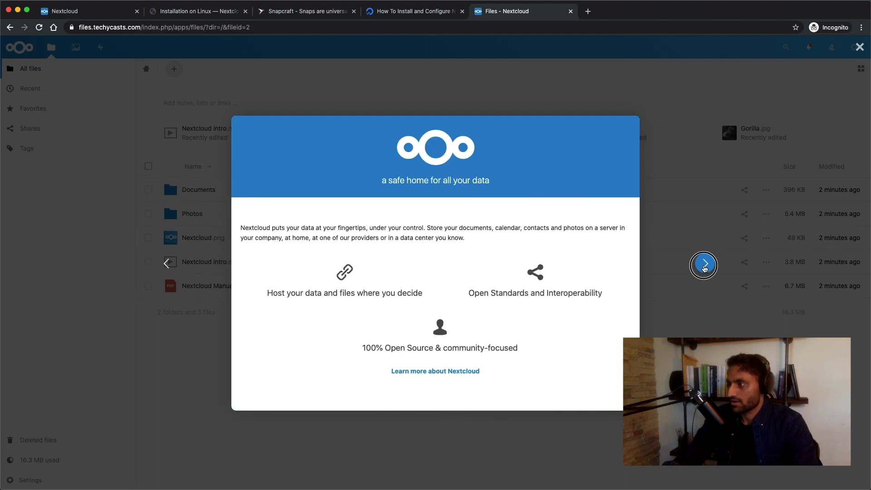
click(705, 264)
click(705, 265)
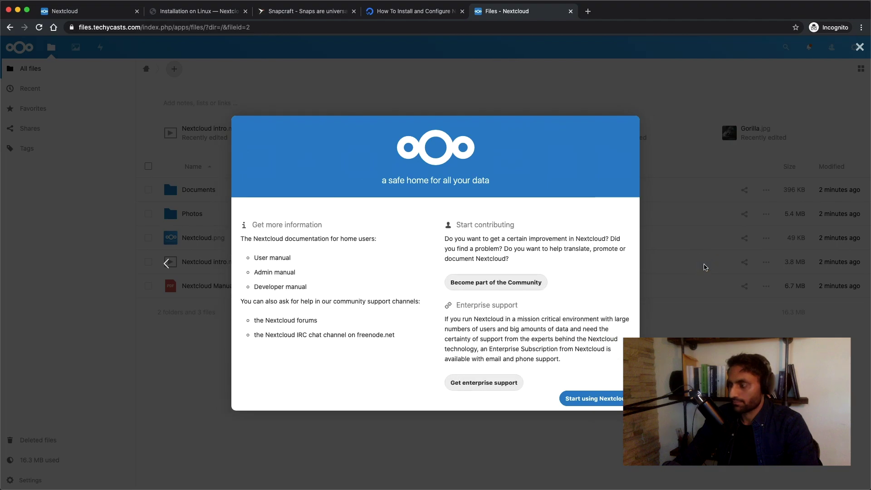
click(601, 404)
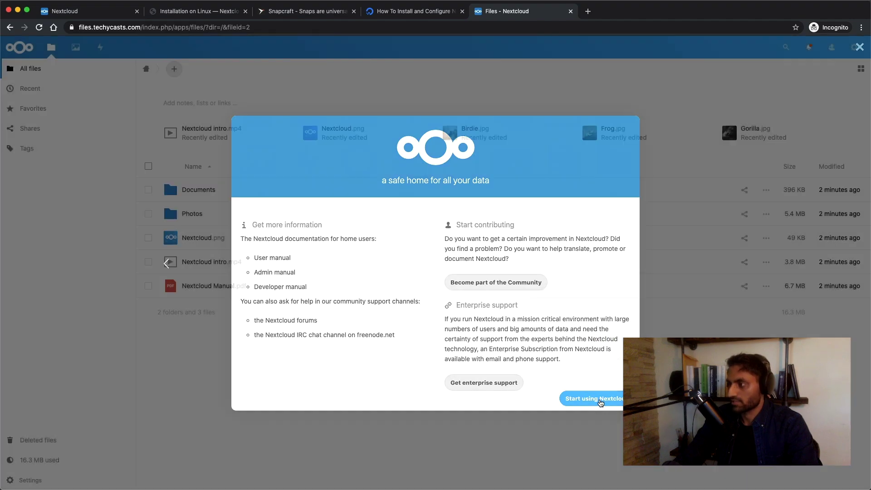
click(71, 28)
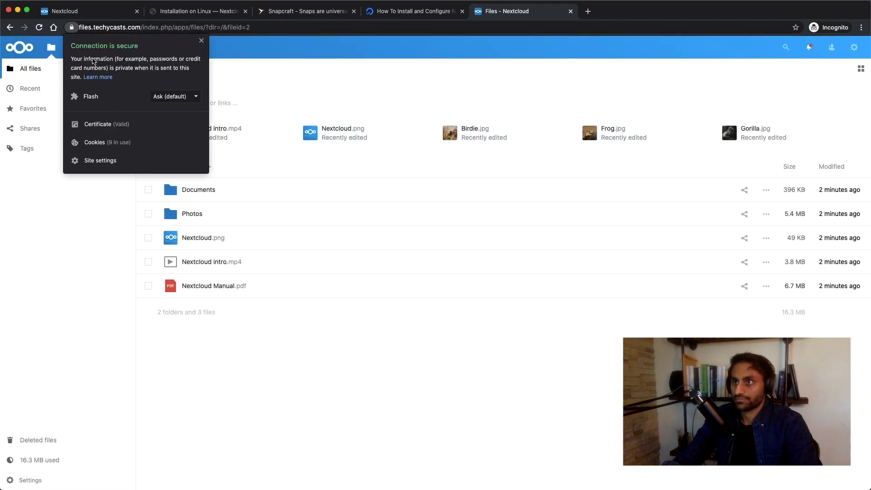
click(107, 124)
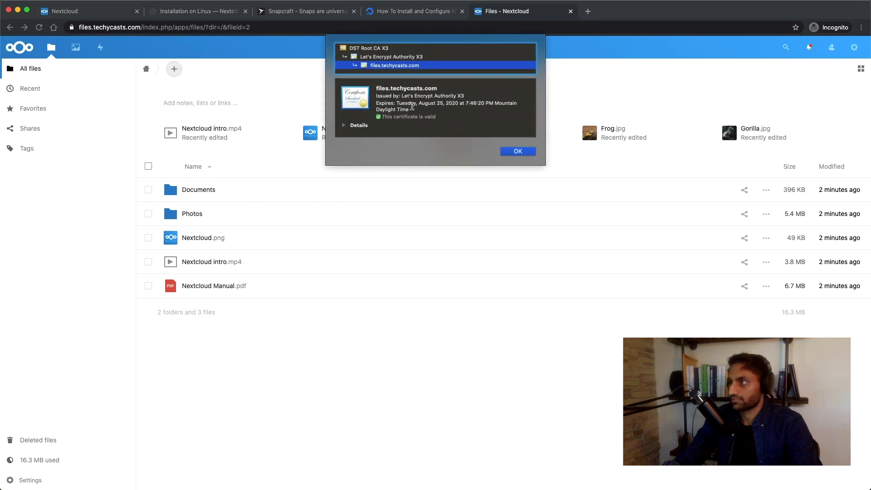
drag(399, 96, 456, 96)
click(516, 152)
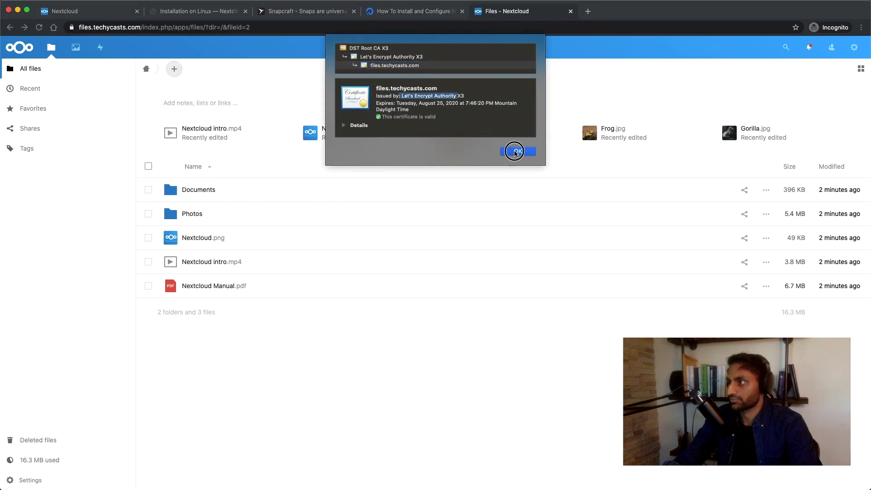
click(609, 107)
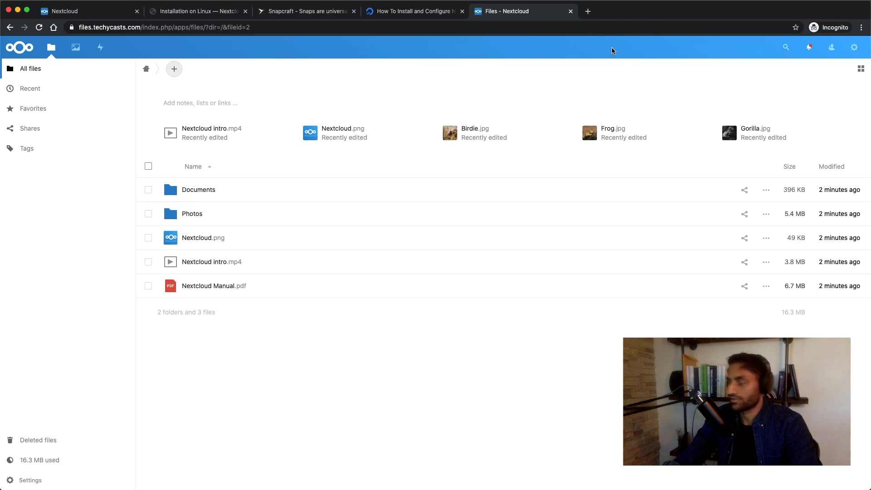